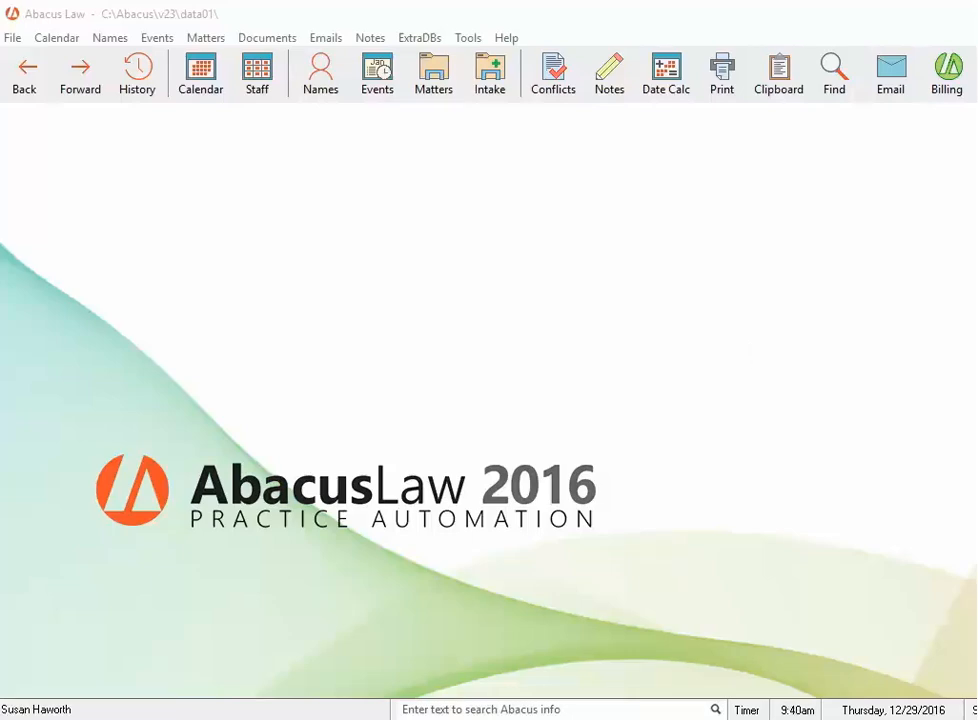
Step: Open the database structures setup and choose Matters as the database to edit
click(16, 38)
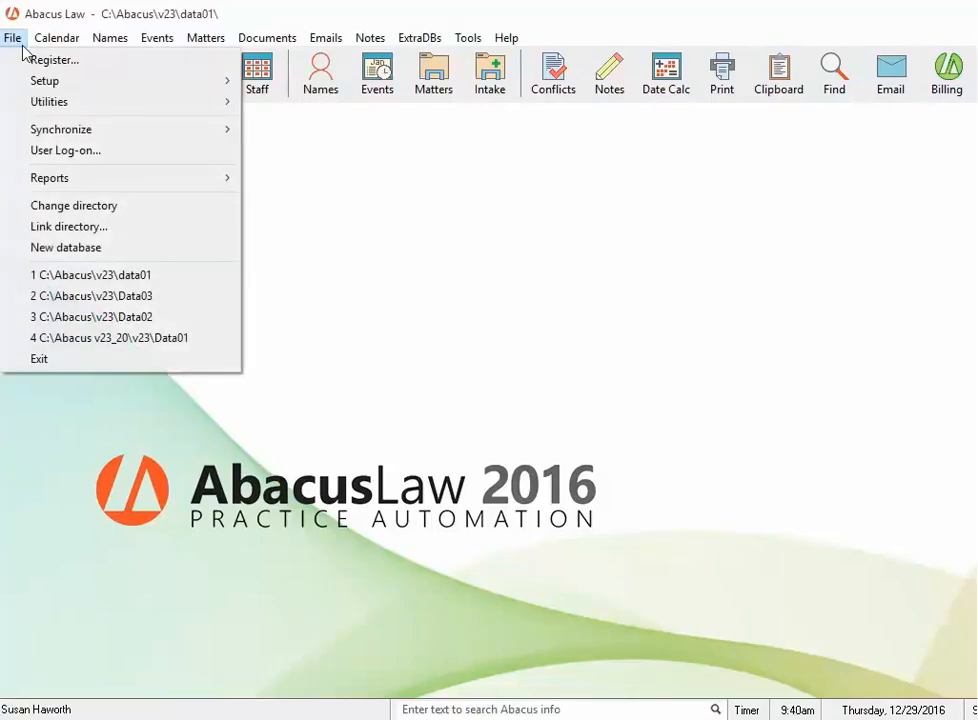
mouse_move(41, 82)
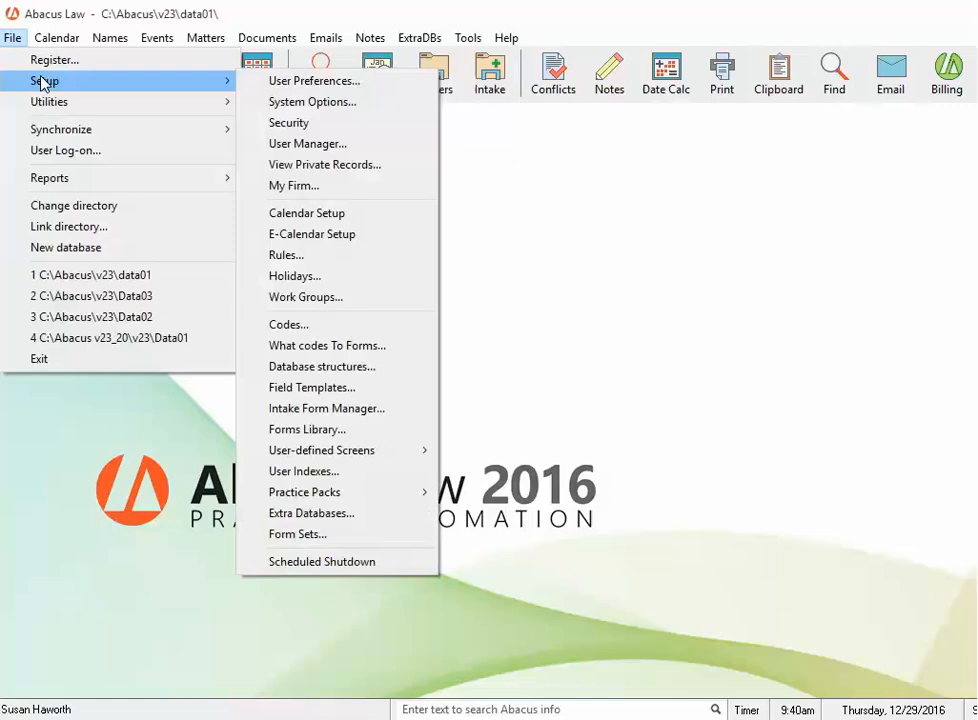
click(341, 369)
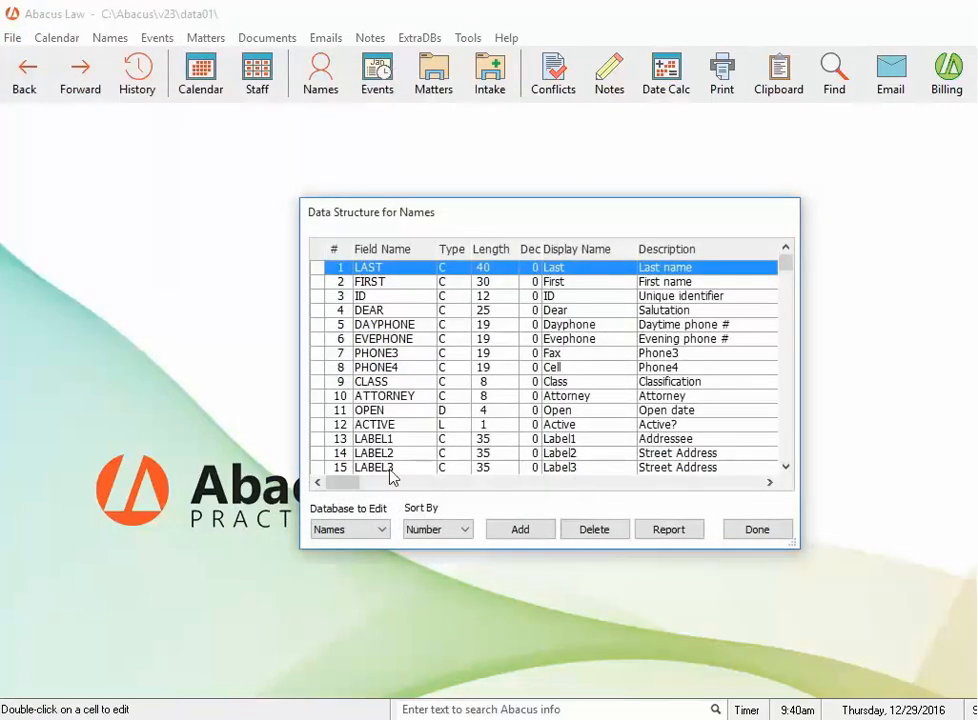
click(382, 530)
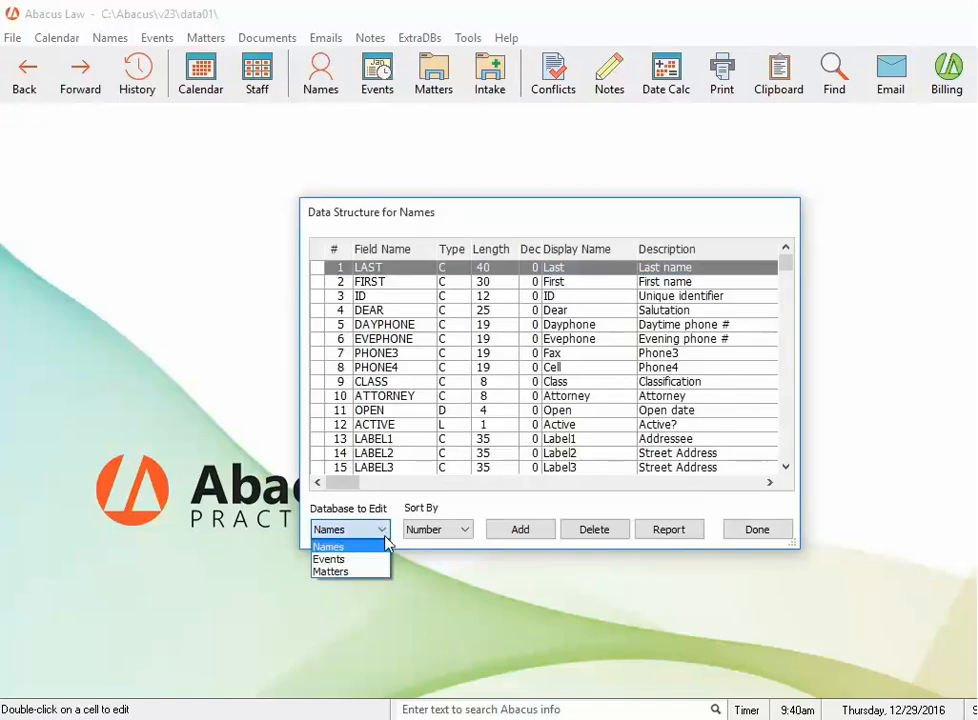
click(366, 573)
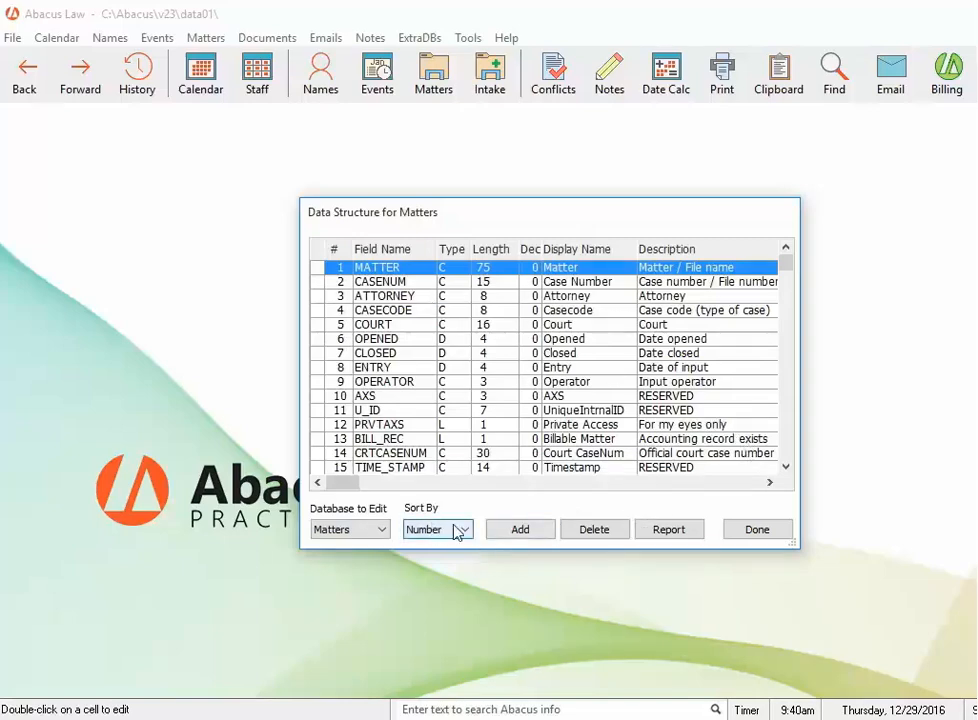
Step: Add a field named PARALEGAL to the Matters database with the description "Paralegal", keeping the offered type, length and display name
click(522, 530)
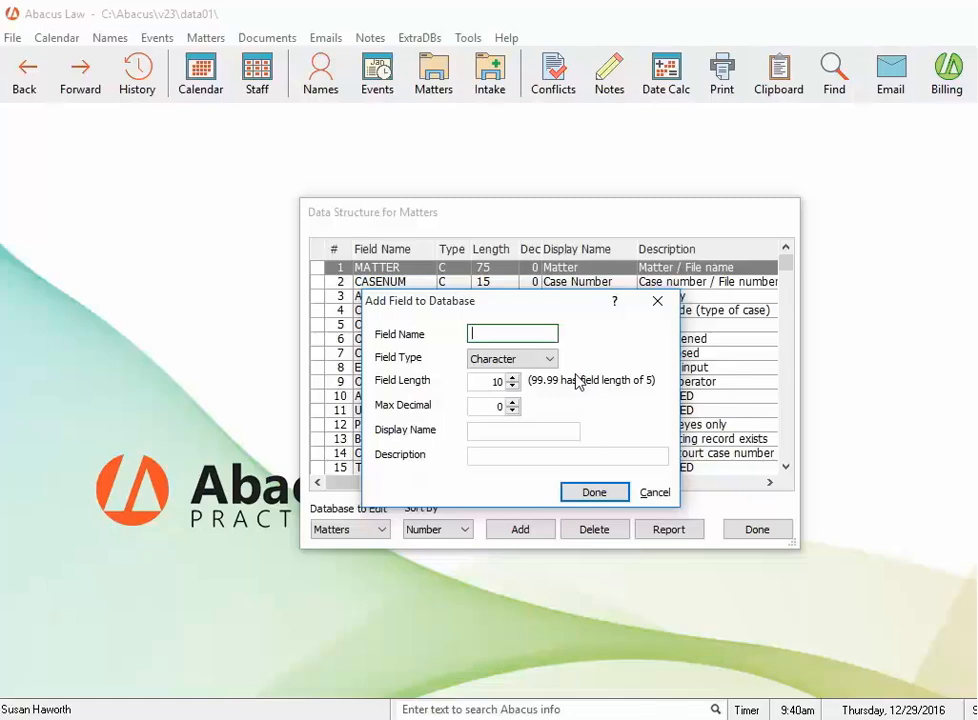
text(PARALEGAL)
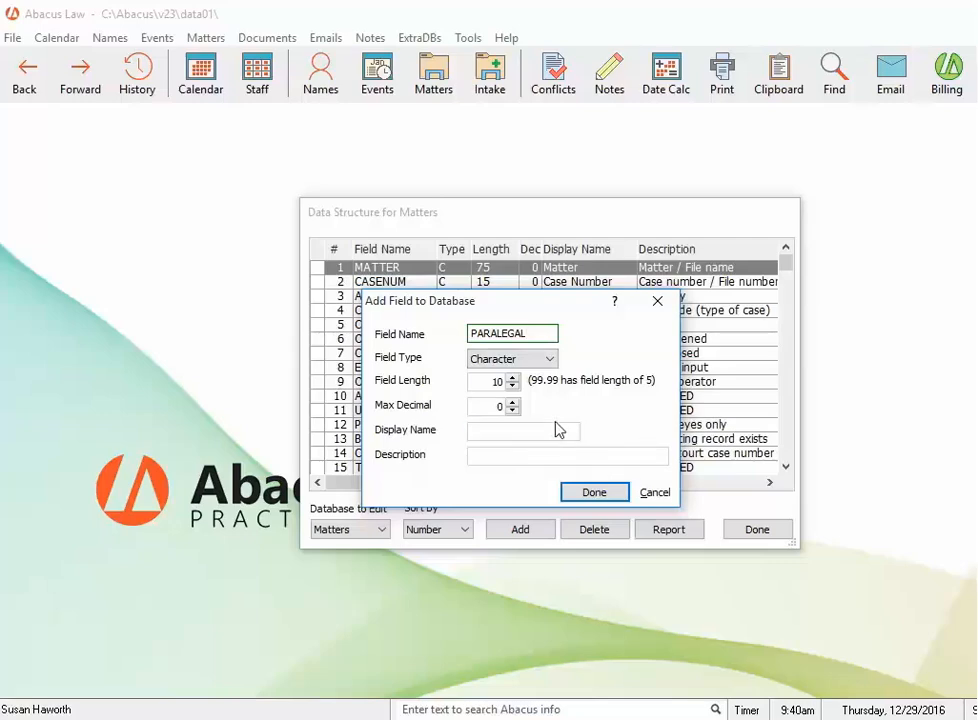
click(511, 437)
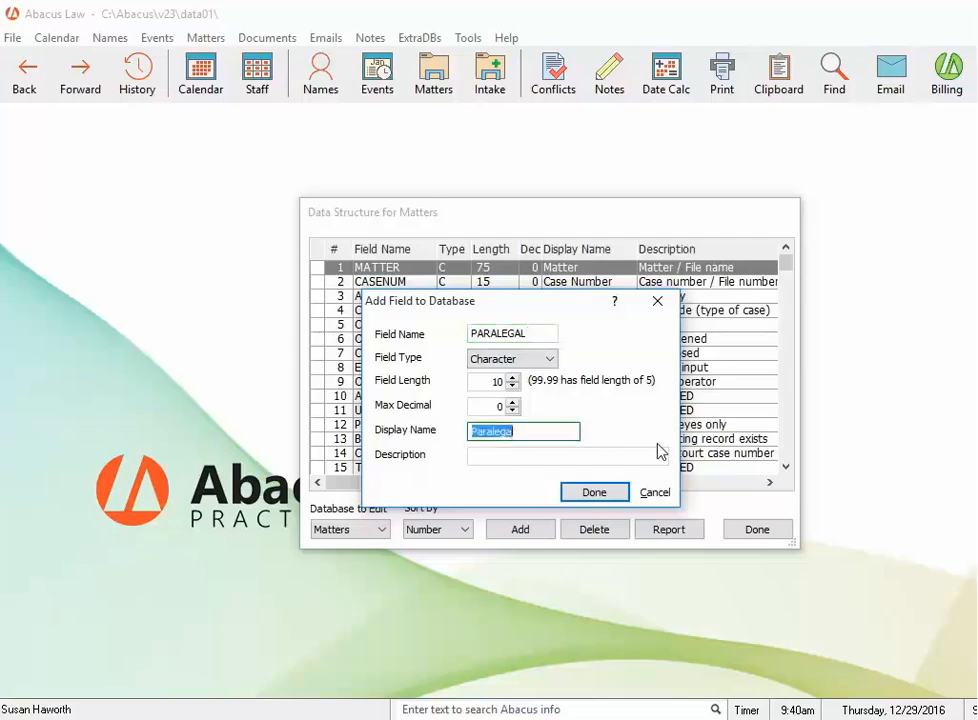
click(485, 457)
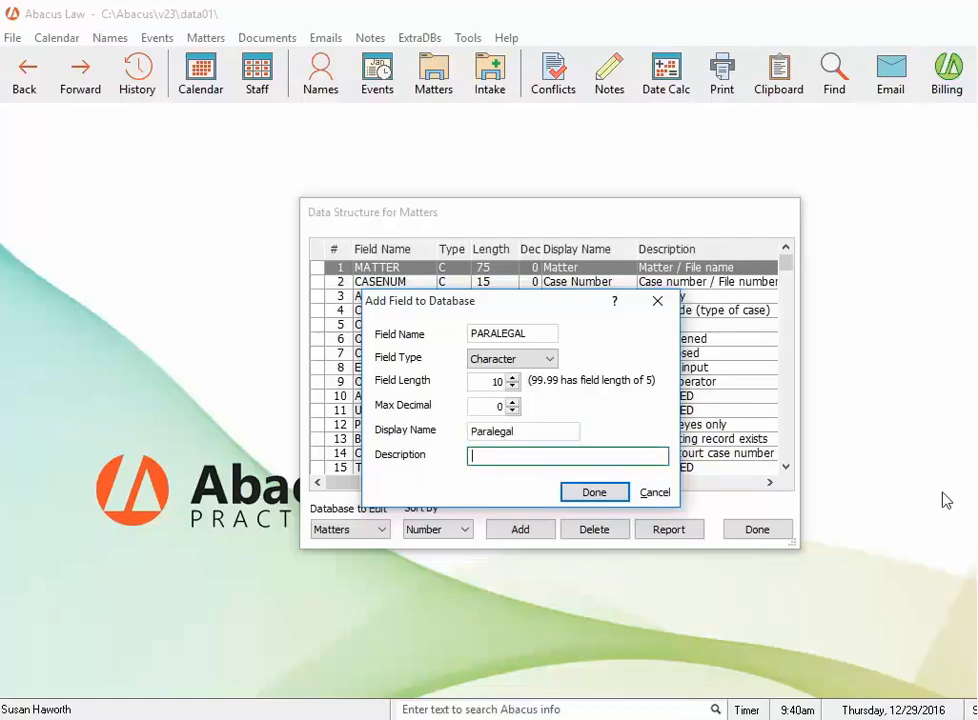
text(Paralegal)
click(592, 492)
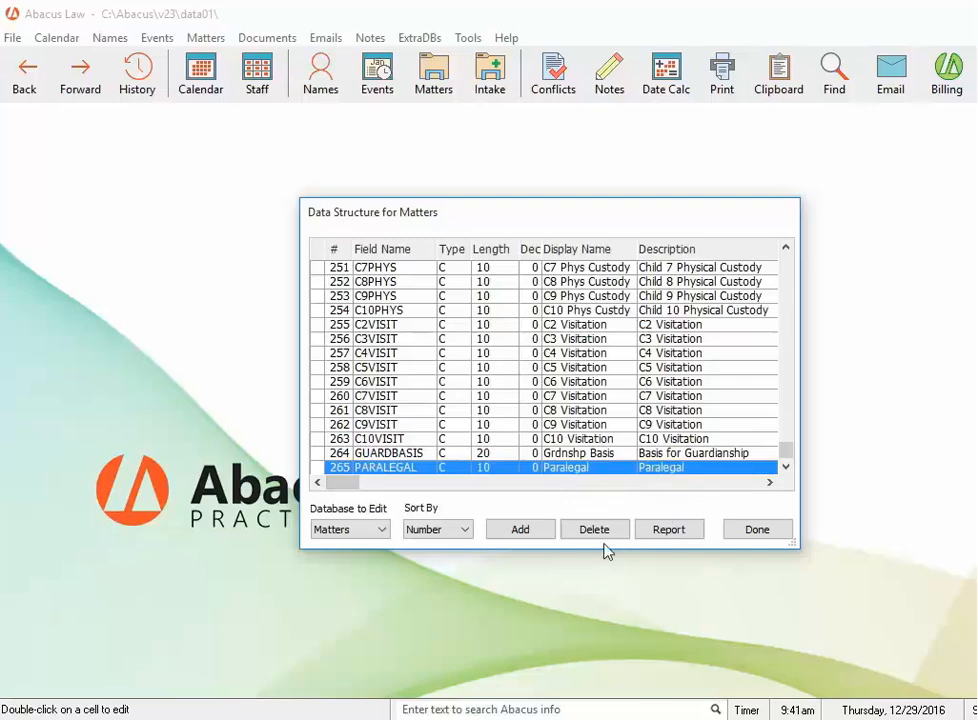
Step: Add a field named INTERN to the Matters database with the description "Intern", keeping the offered type, length and display name
click(513, 531)
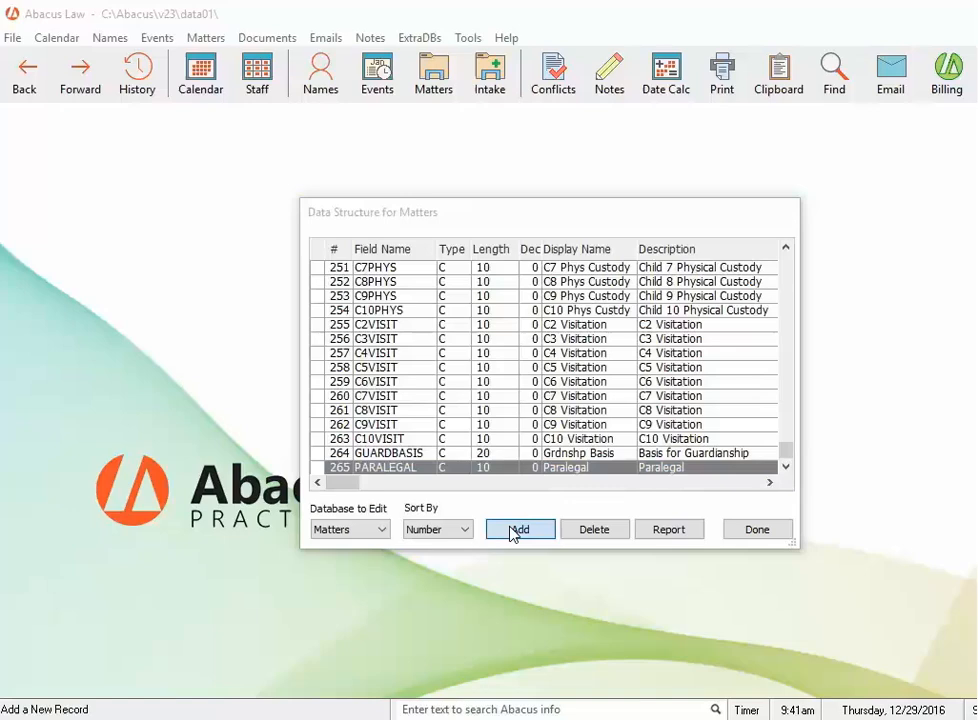
text(INTERN)
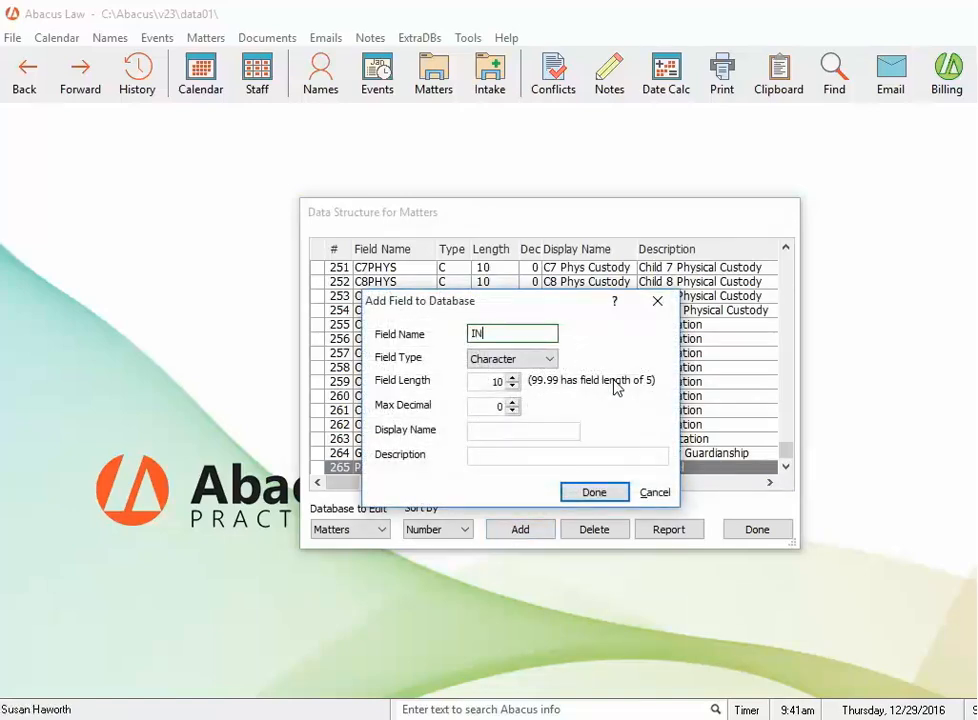
click(520, 430)
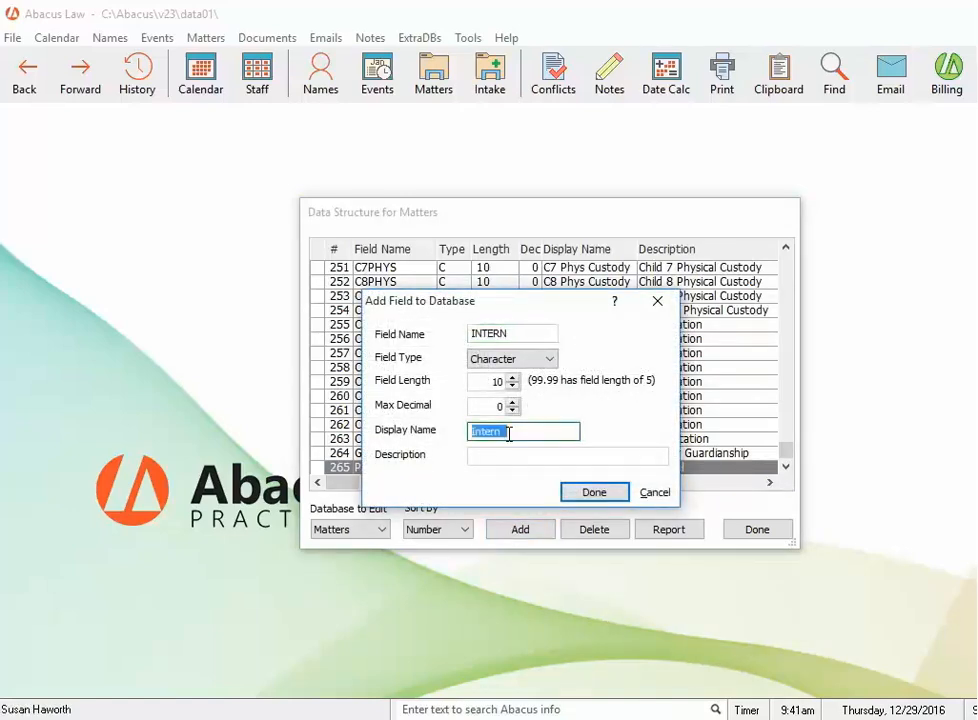
click(509, 454)
text(Intern)
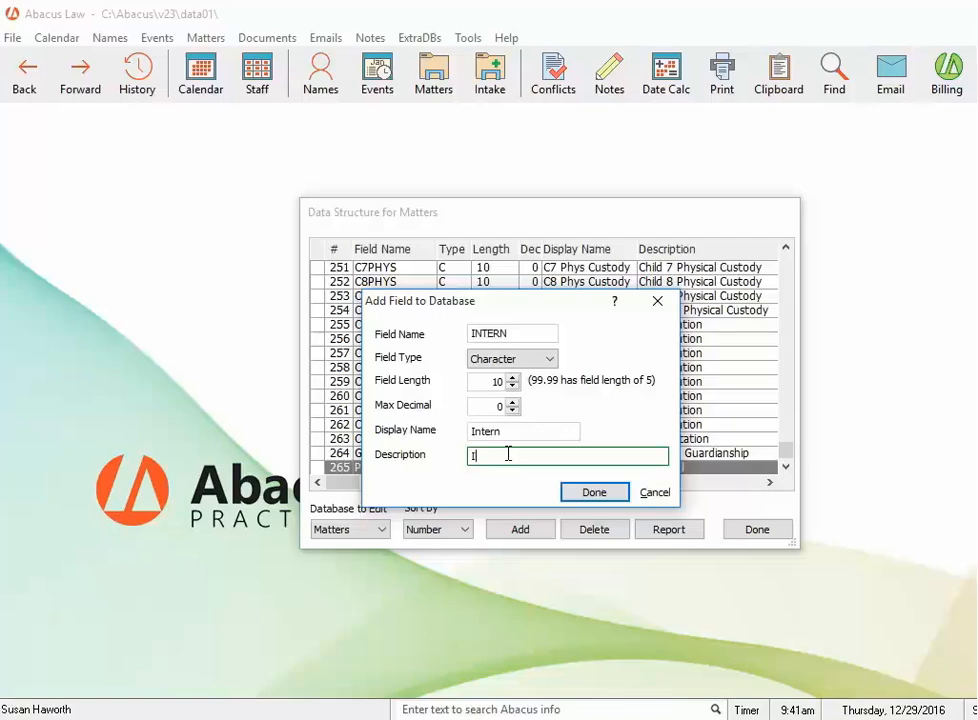
click(596, 493)
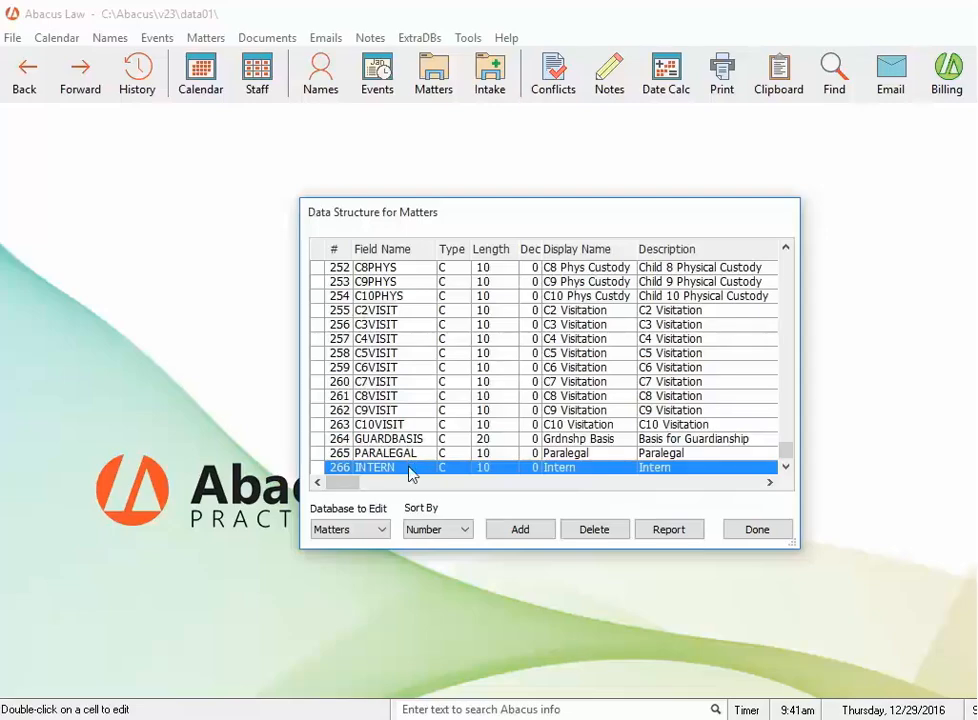
Step: Go back through the Matters field list to its beginning and examine the ATTORNEY field's entry
key(Up)
key(Up)
key(Up)
key(Up)
key(Up)
key(Up)
key(Up)
key(Up)
key(Up)
key(Up)
key(Up)
key(Up)
key(Up)
key(Up)
key(Up)
key(Up)
key(Up)
key(Up)
key(Up)
key(Up)
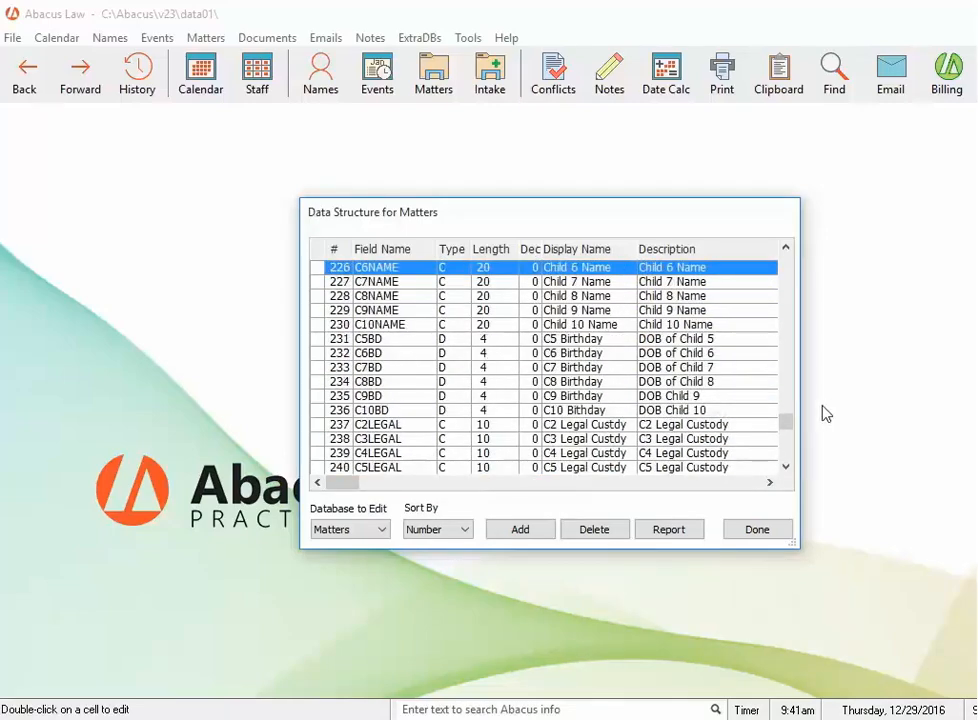
key(ctrl+Home)
click(400, 298)
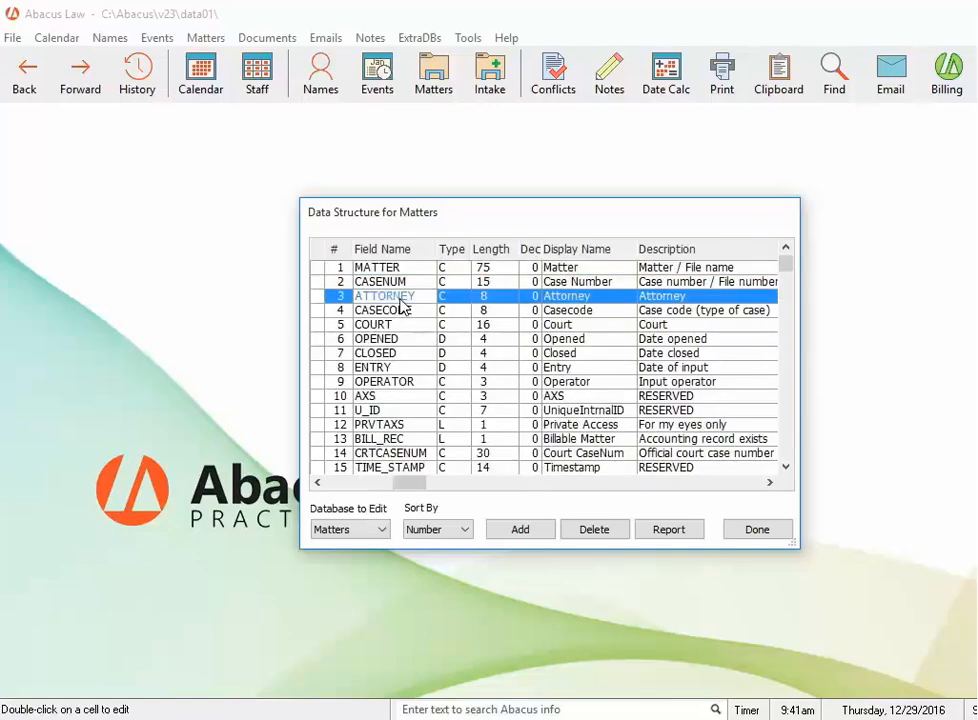
Step: Finish editing, execute the pending changes to create new databases, and view the report of file structure modifications
click(786, 535)
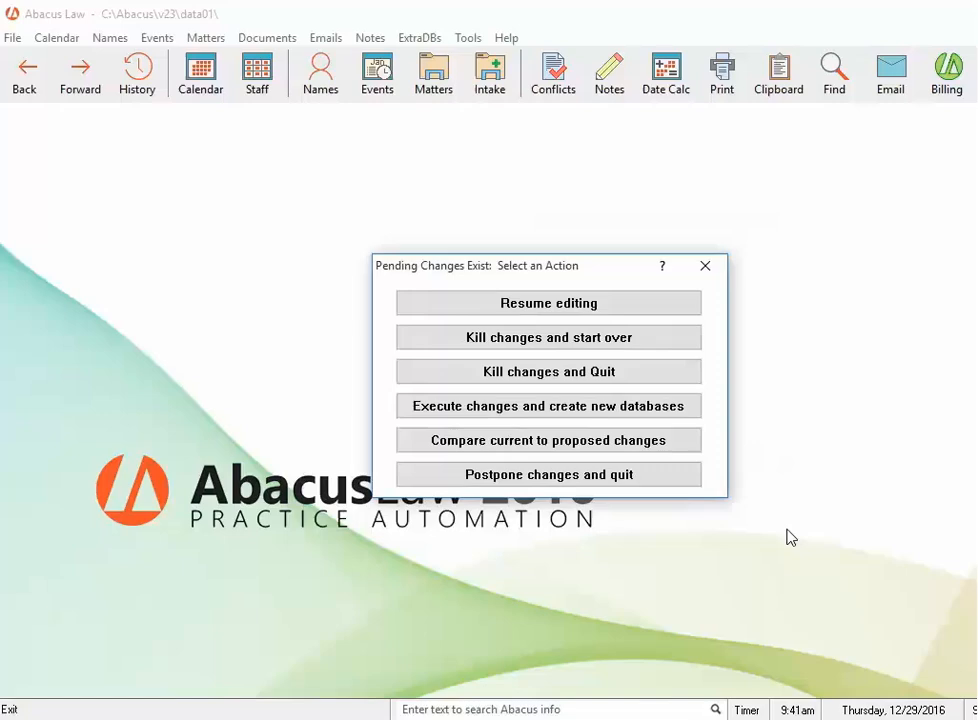
click(667, 408)
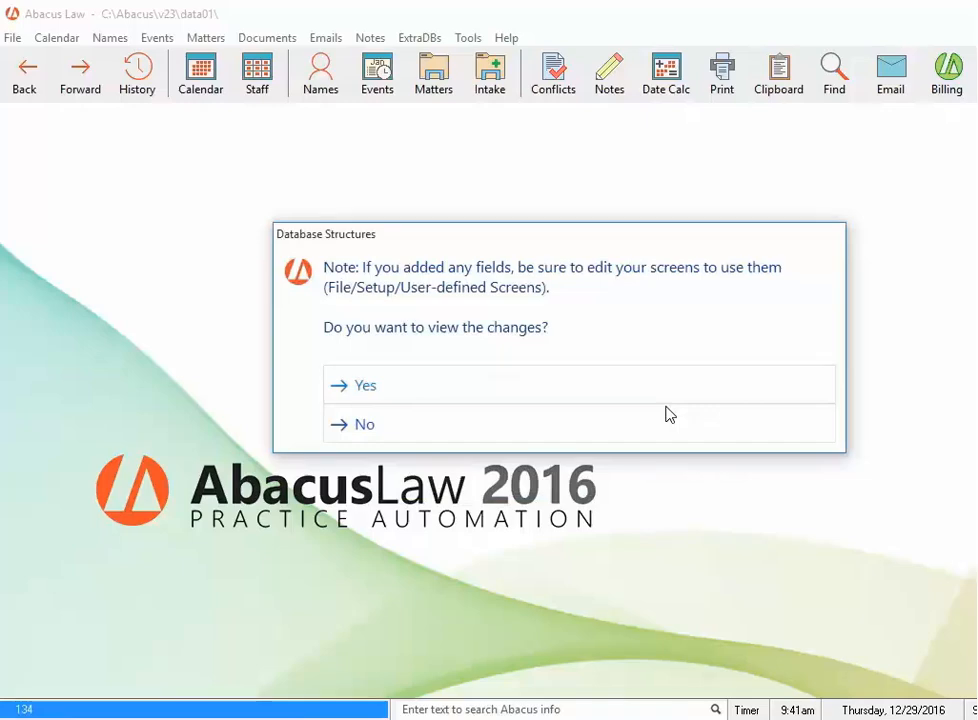
click(366, 390)
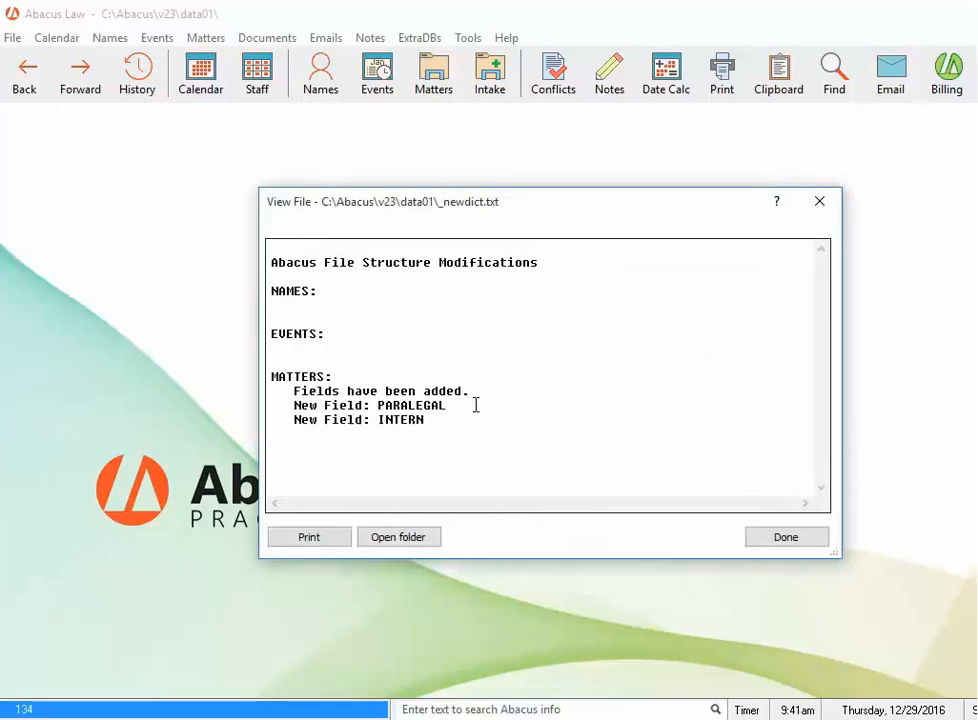
click(801, 540)
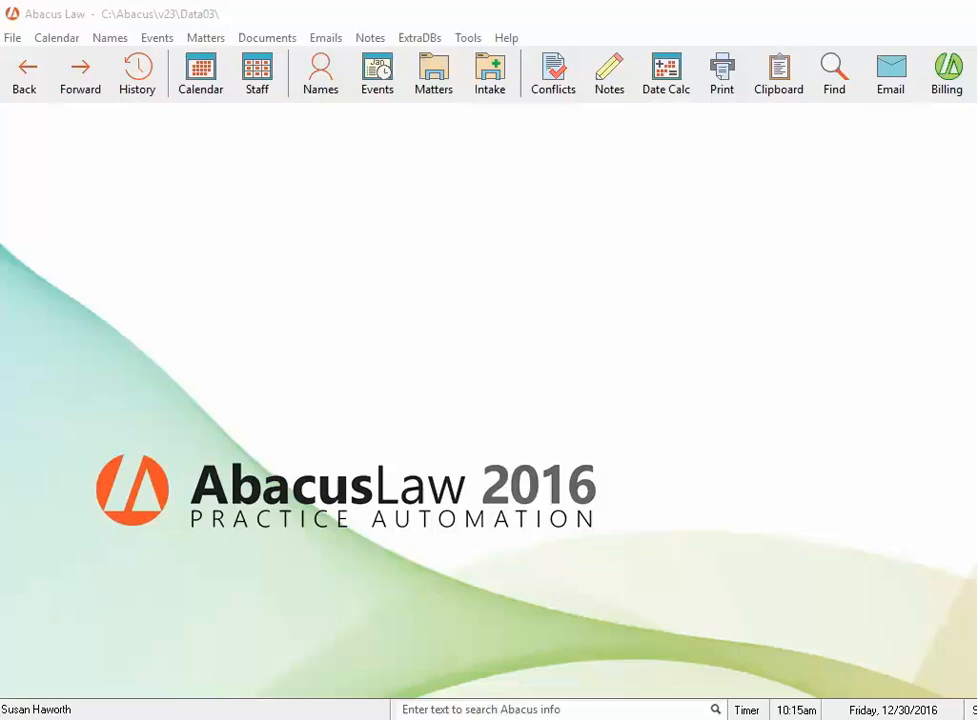
Step: Open the NO_USRFLDS user-defined matter screen for editing and increase the height of the large matter title so its text fits
click(12, 39)
mouse_move(26, 83)
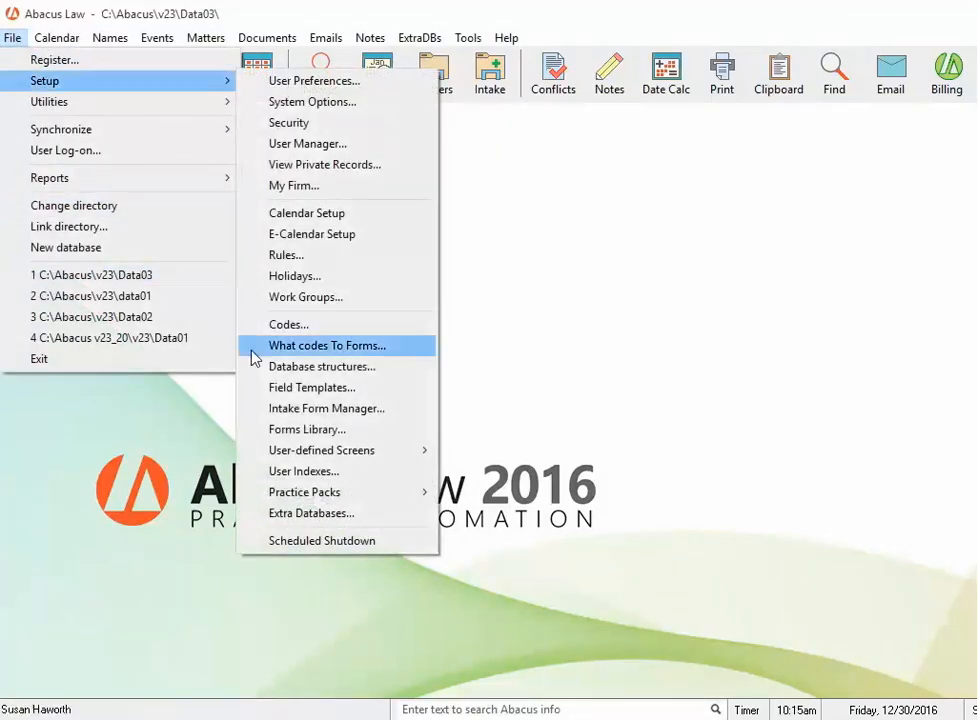
mouse_move(334, 456)
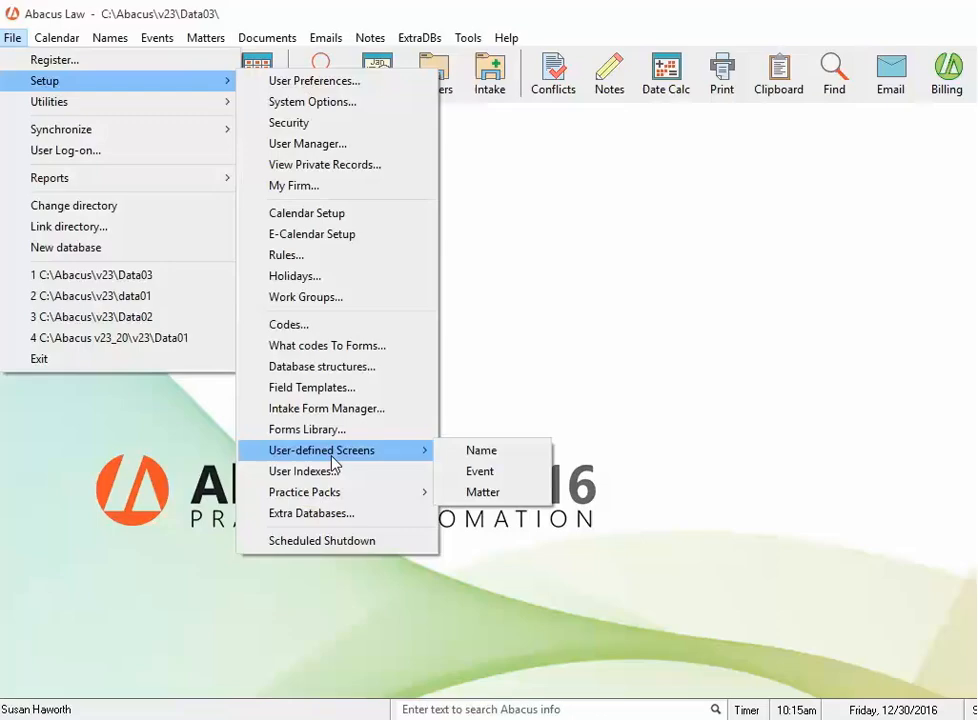
click(505, 494)
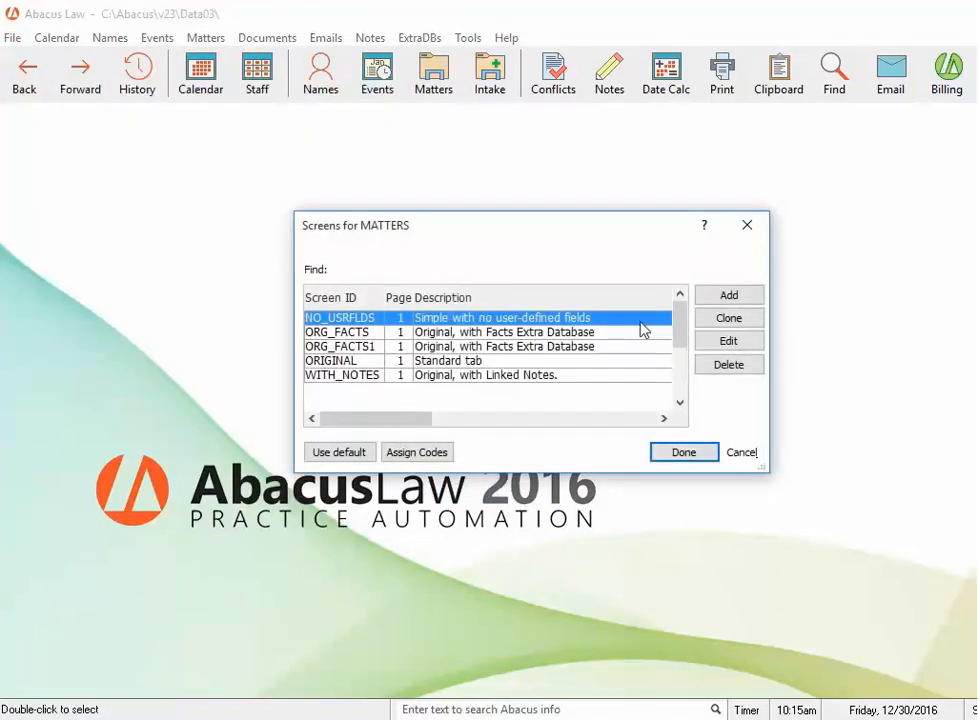
click(745, 346)
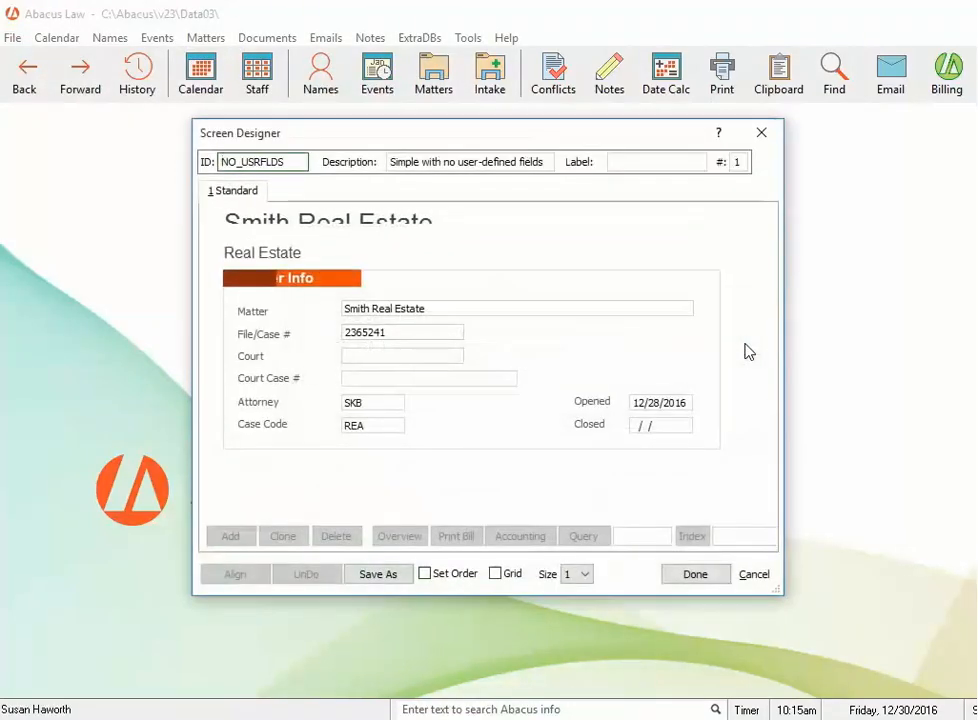
click(402, 227)
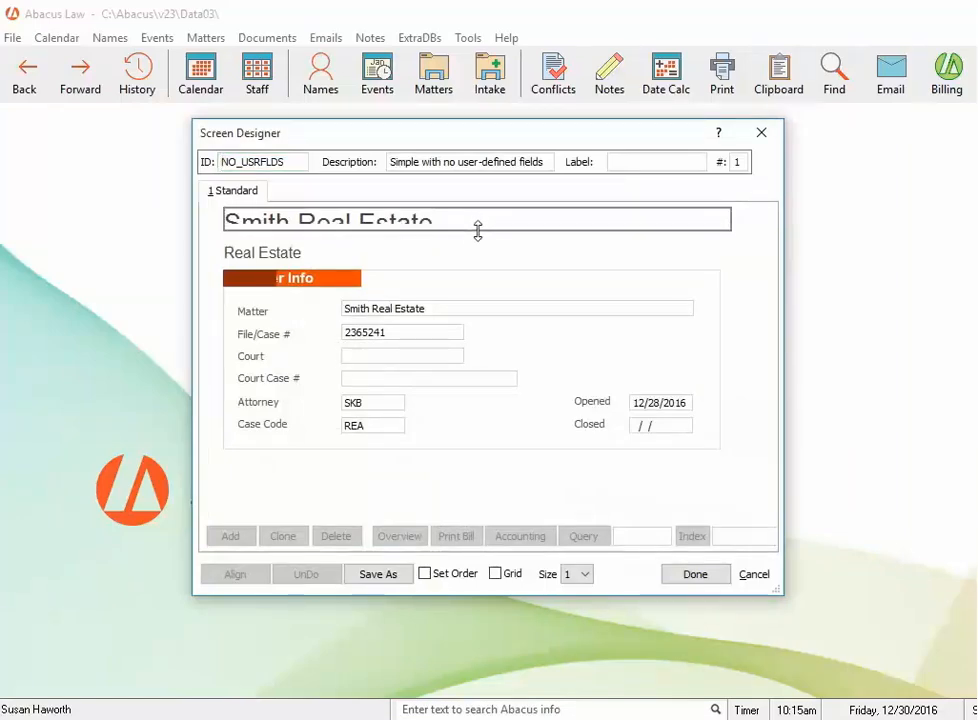
drag(478, 231, 478, 245)
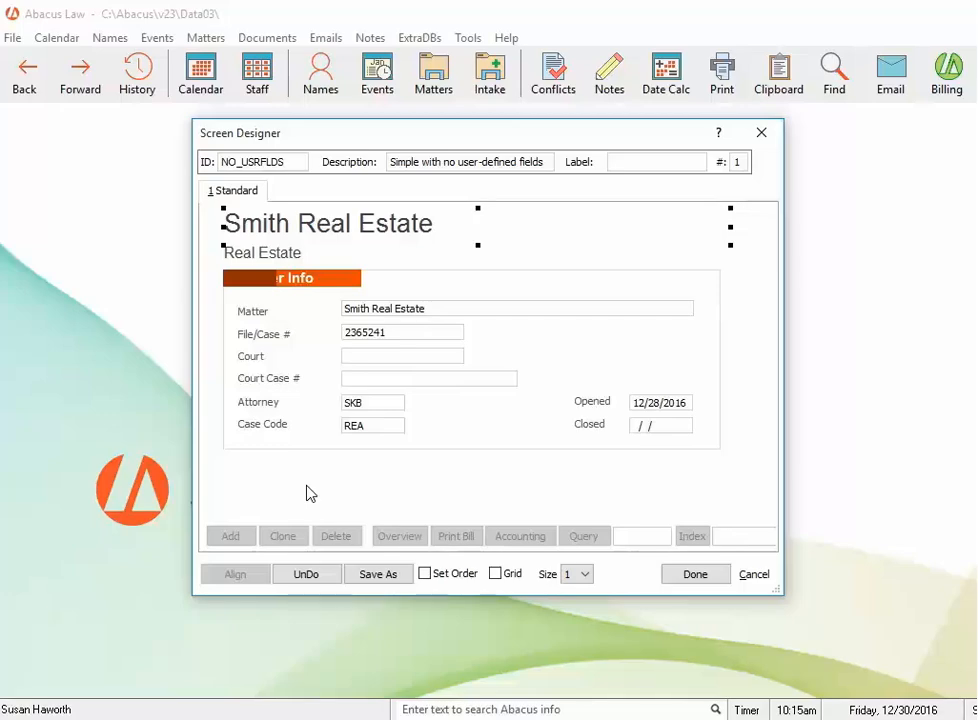
Step: Add the Paralegal field to the blank area below the Matter Info box, accepting its field properties
right_click(247, 485)
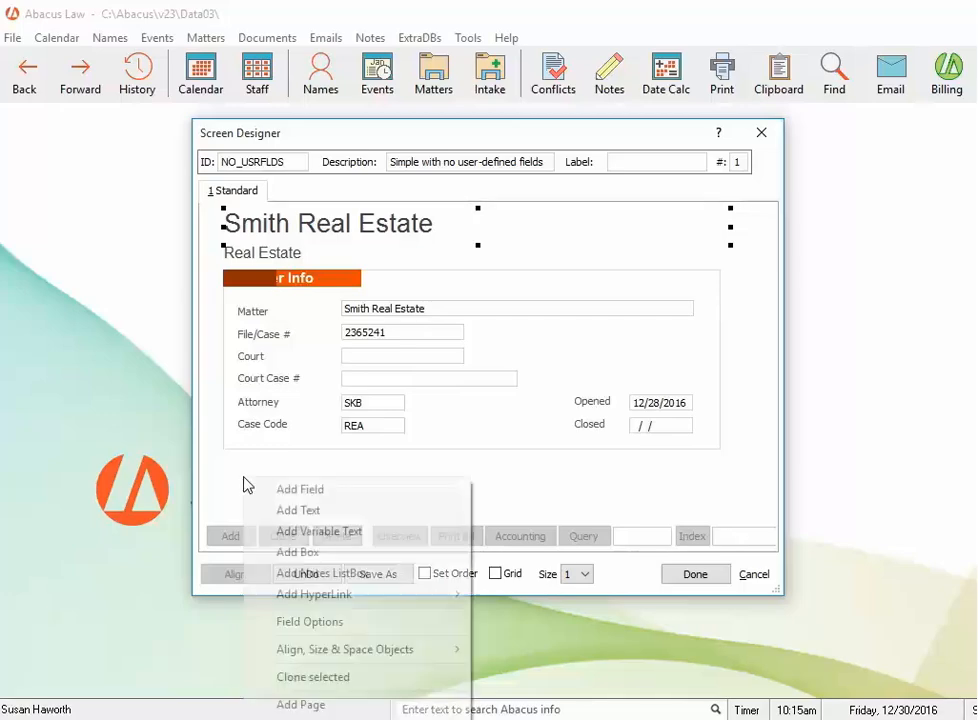
click(323, 495)
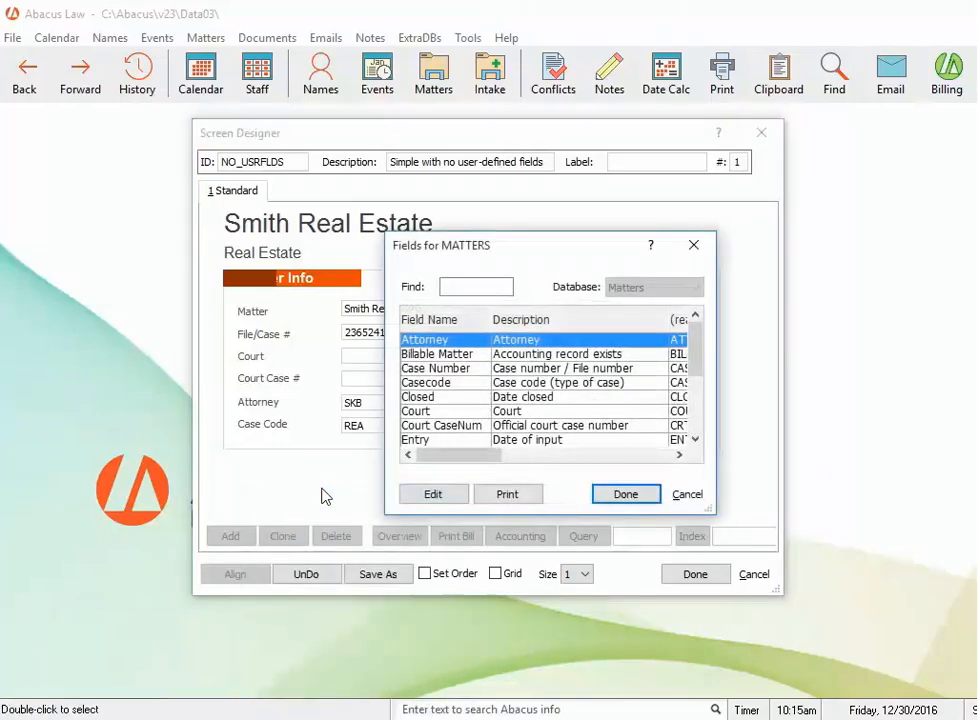
double_click(698, 441)
click(698, 441)
click(698, 441)
click(698, 441)
click(698, 441)
click(698, 441)
click(698, 441)
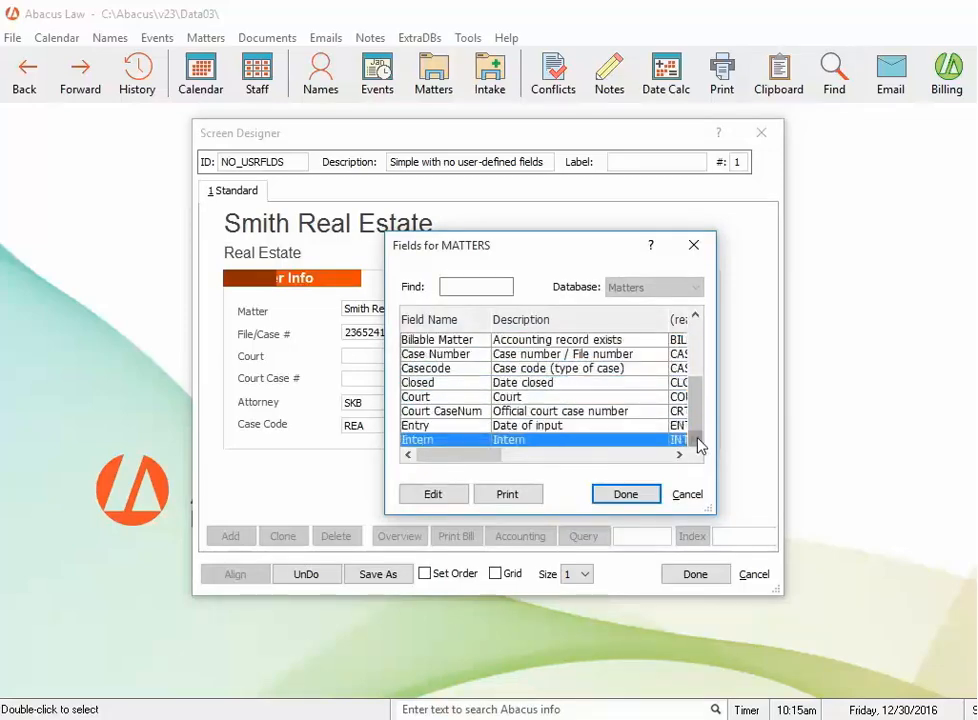
double_click(698, 441)
click(698, 441)
click(698, 441)
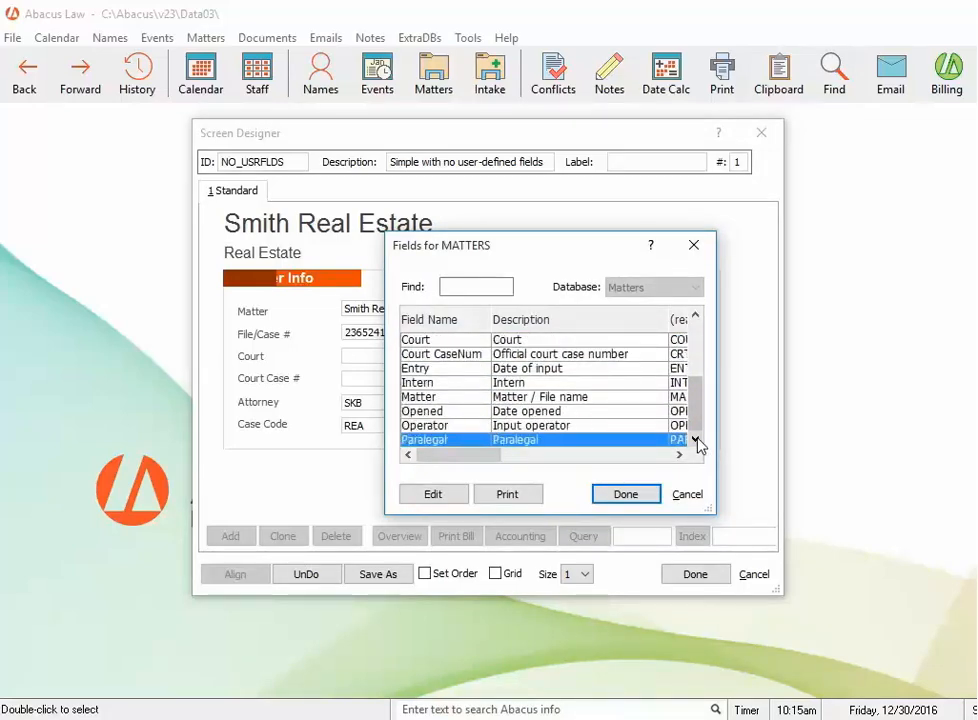
click(698, 441)
click(498, 426)
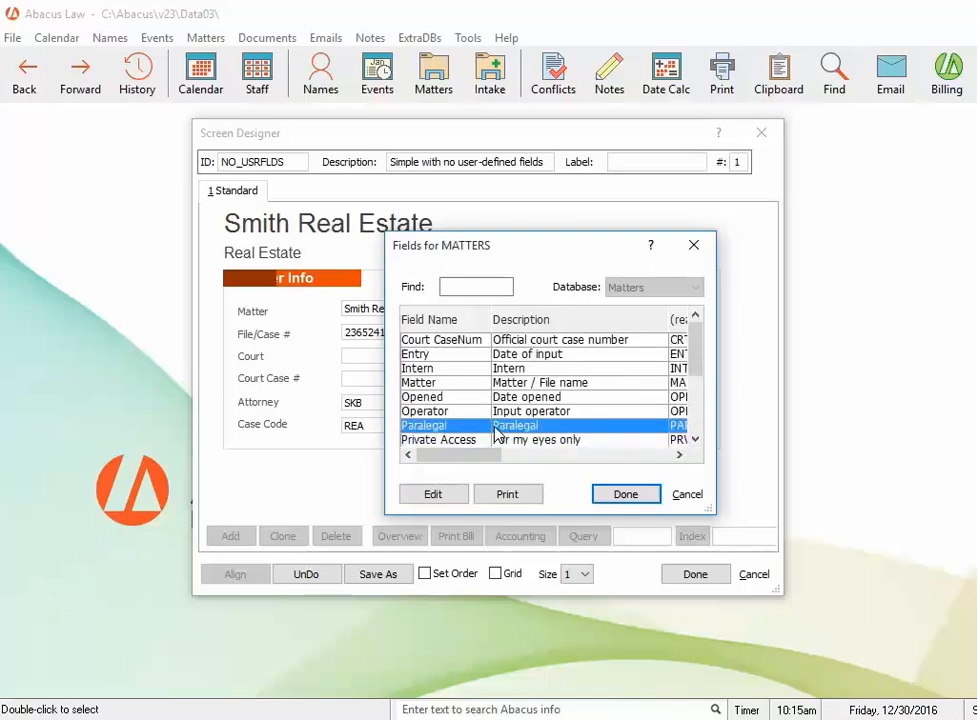
click(628, 496)
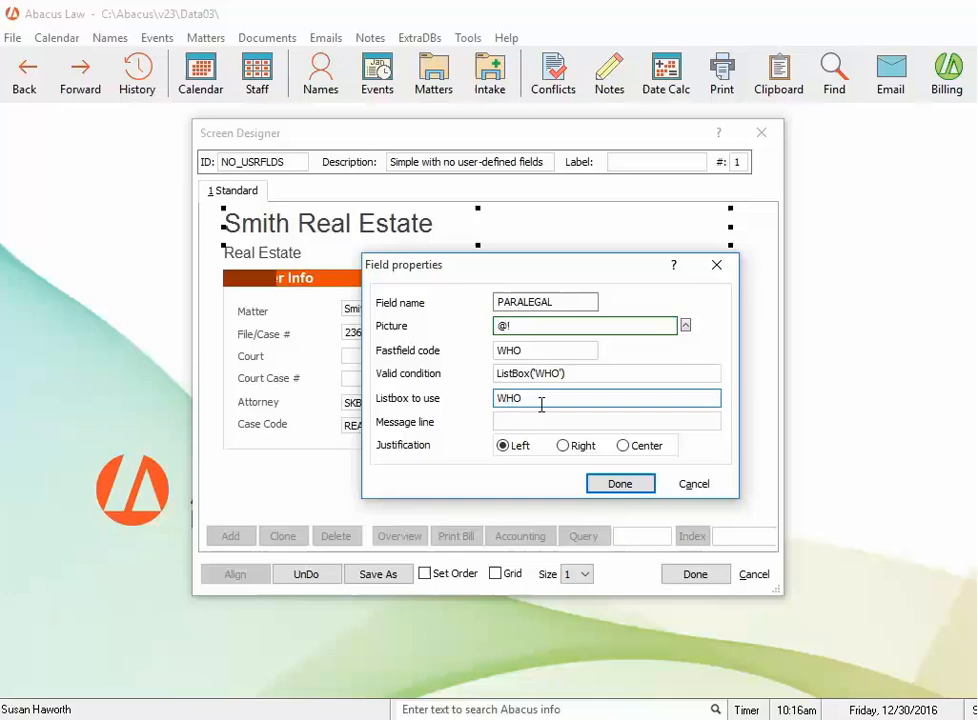
click(616, 484)
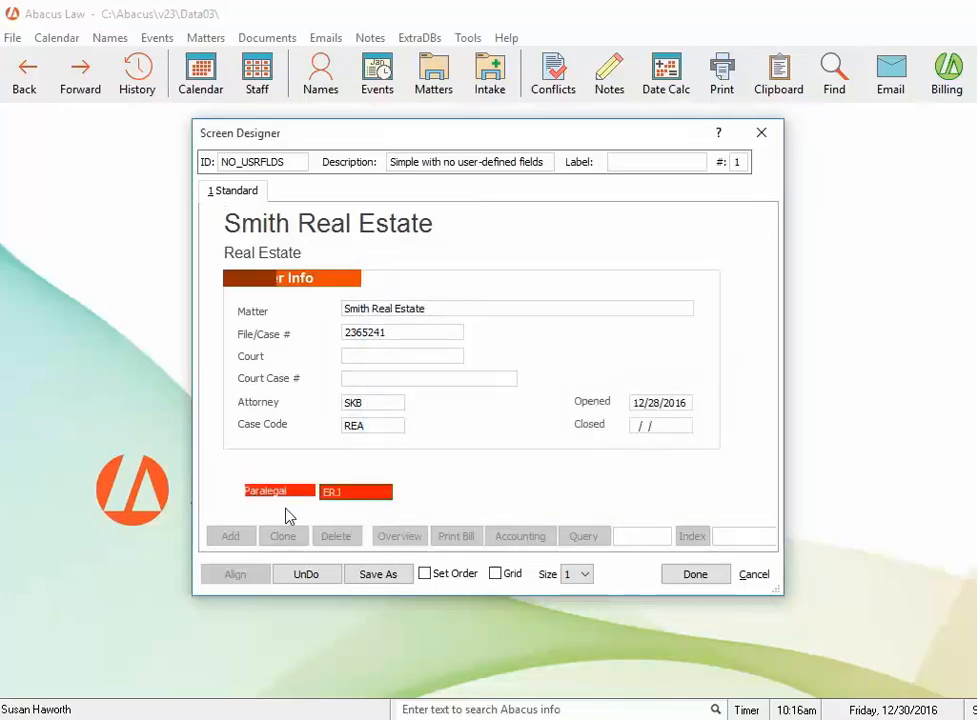
Step: Add the Intern field to the blank area beside the Paralegal field, accepting its field properties
right_click(476, 491)
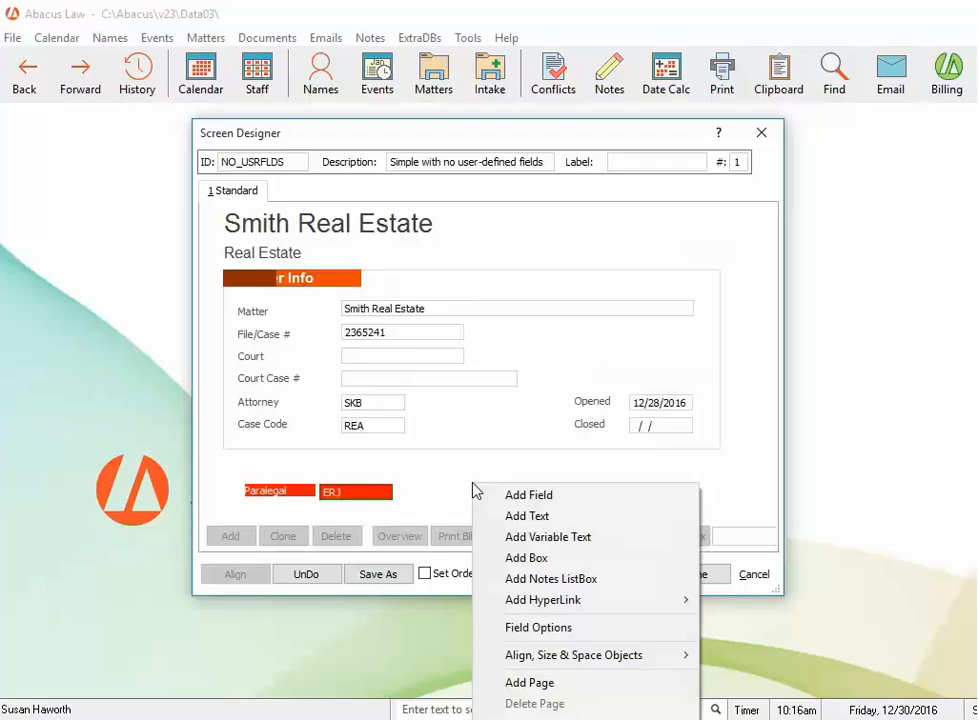
click(514, 497)
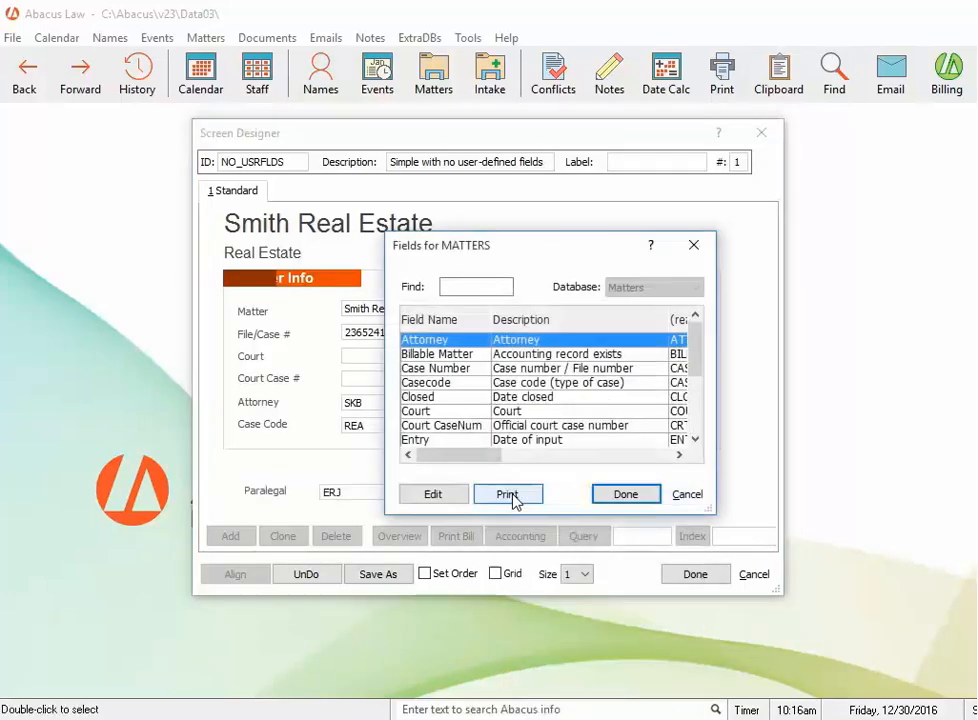
click(694, 440)
click(694, 440)
click(694, 440)
click(694, 440)
click(694, 440)
click(694, 440)
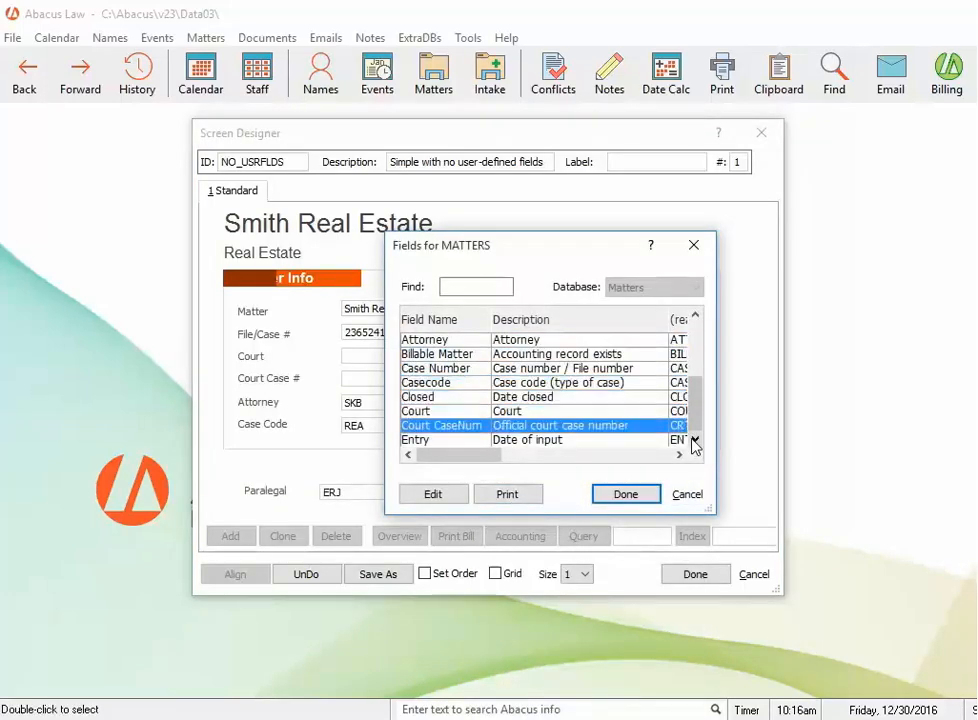
click(694, 440)
click(694, 440)
click(694, 440)
click(498, 425)
click(626, 493)
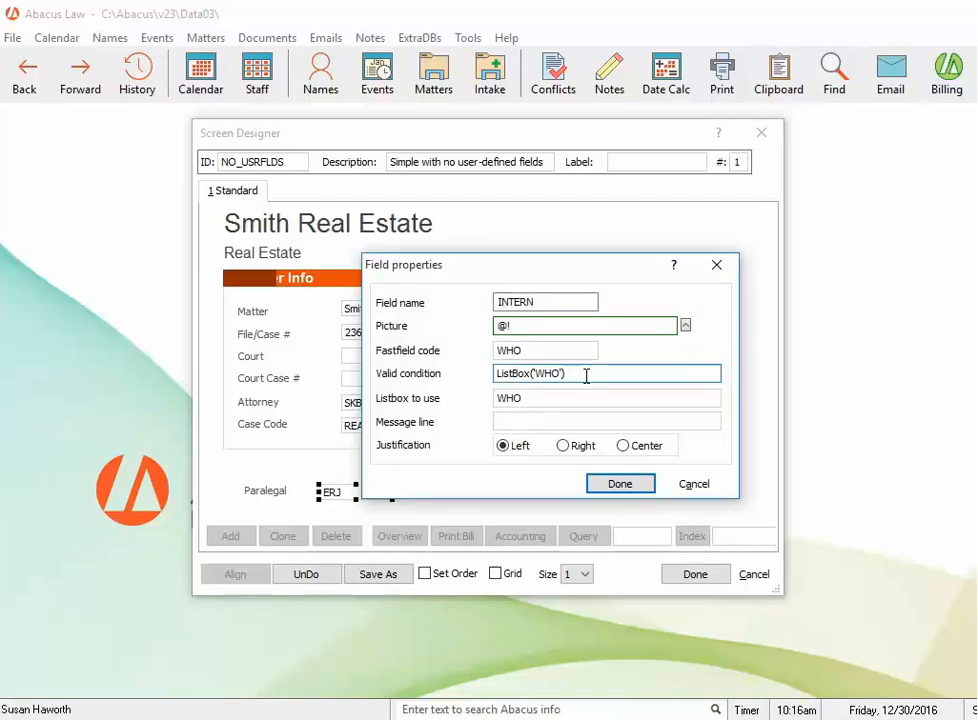
click(619, 484)
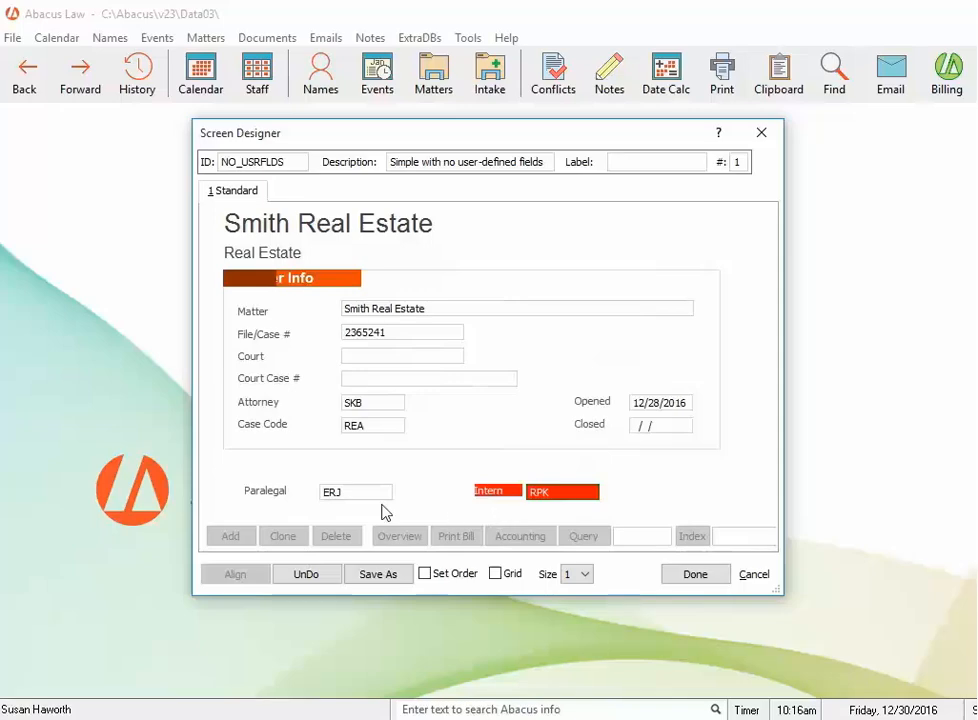
Step: Move the Paralegal label and box up to just below the Matter Info box, and place the Intern pair directly beneath them
drag(220, 469, 378, 508)
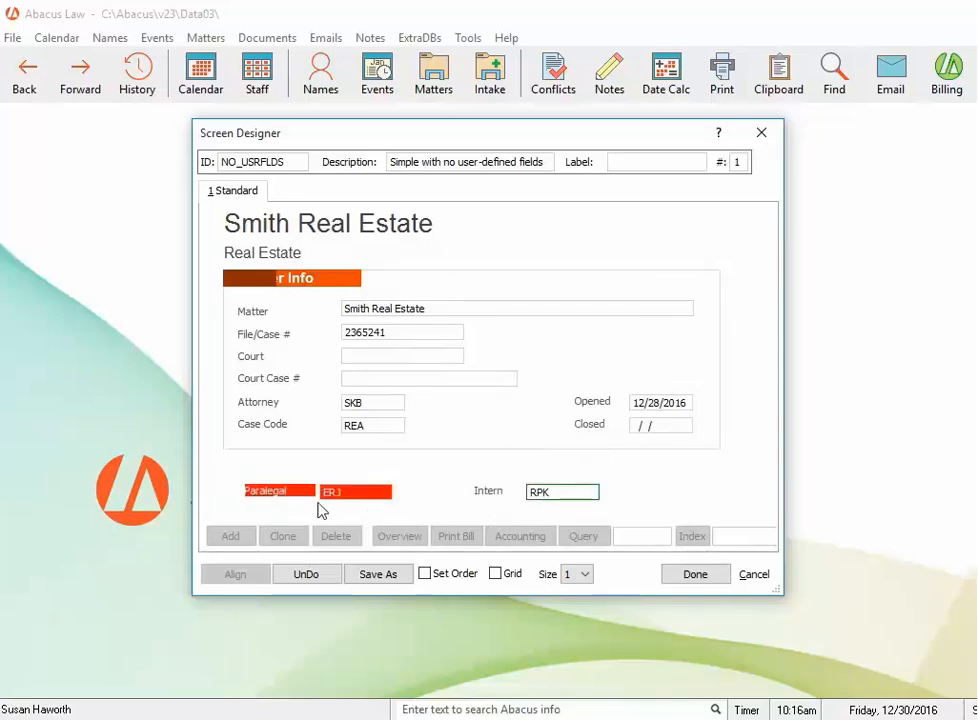
drag(298, 488, 281, 463)
drag(440, 463, 631, 494)
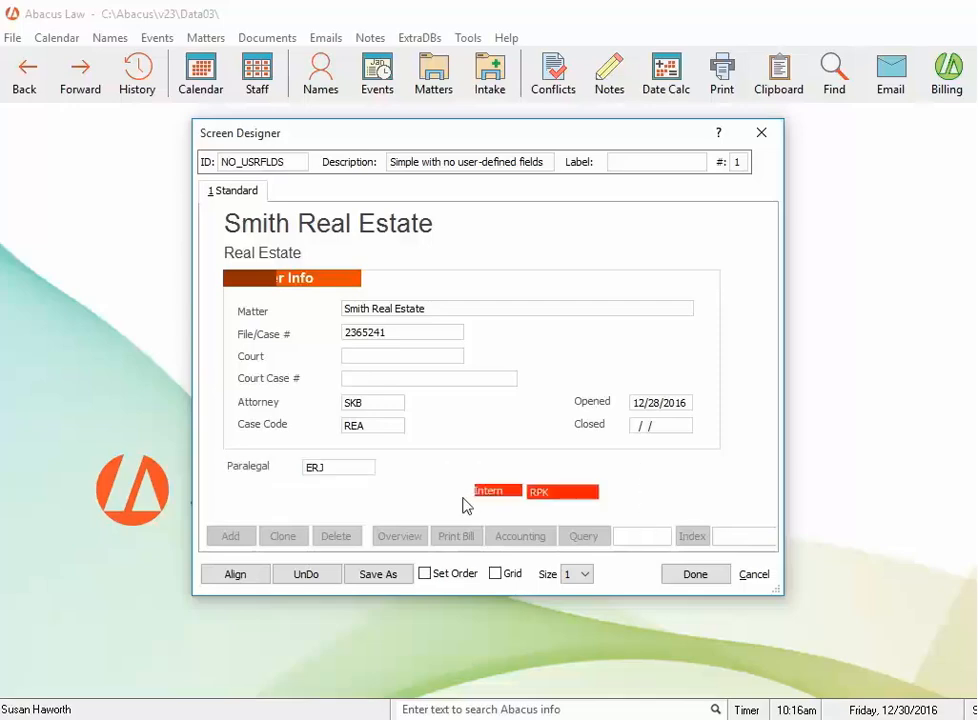
drag(510, 492, 256, 487)
click(413, 484)
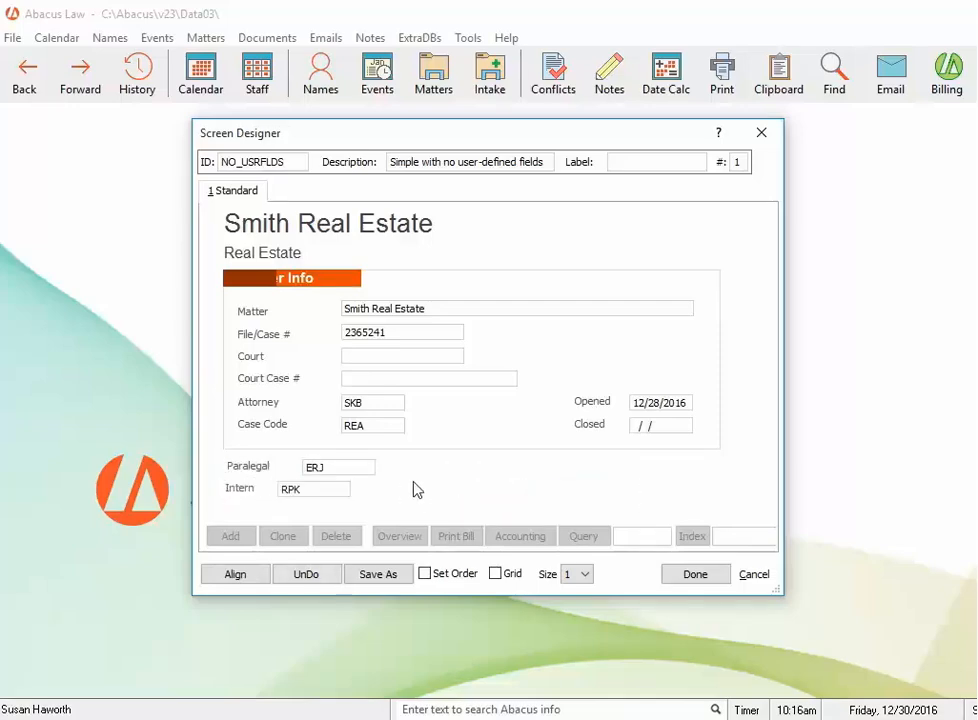
Step: Align the Paralegal and Intern labels by their left edges, leaving their widths unchanged
click(256, 468)
ctrl+click(240, 489)
right_click(543, 500)
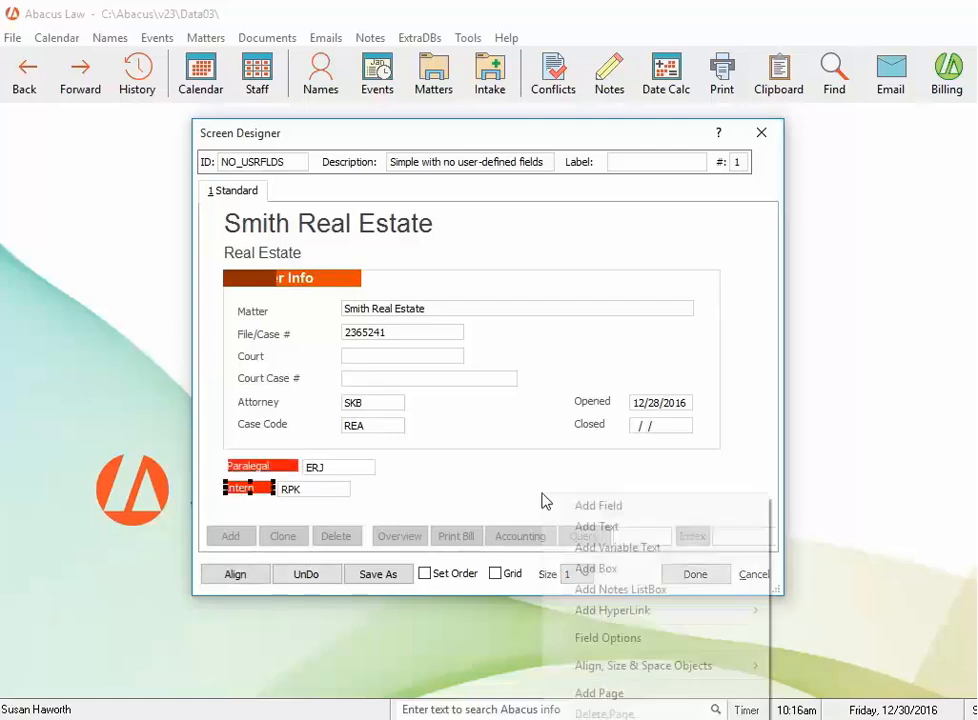
mouse_move(622, 666)
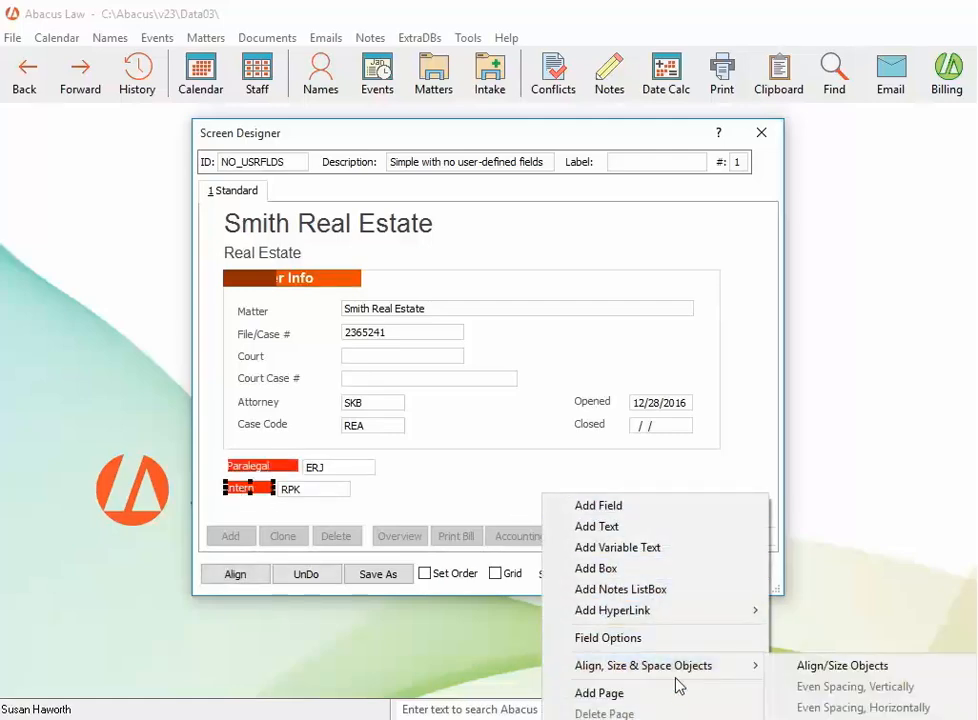
click(841, 667)
click(514, 413)
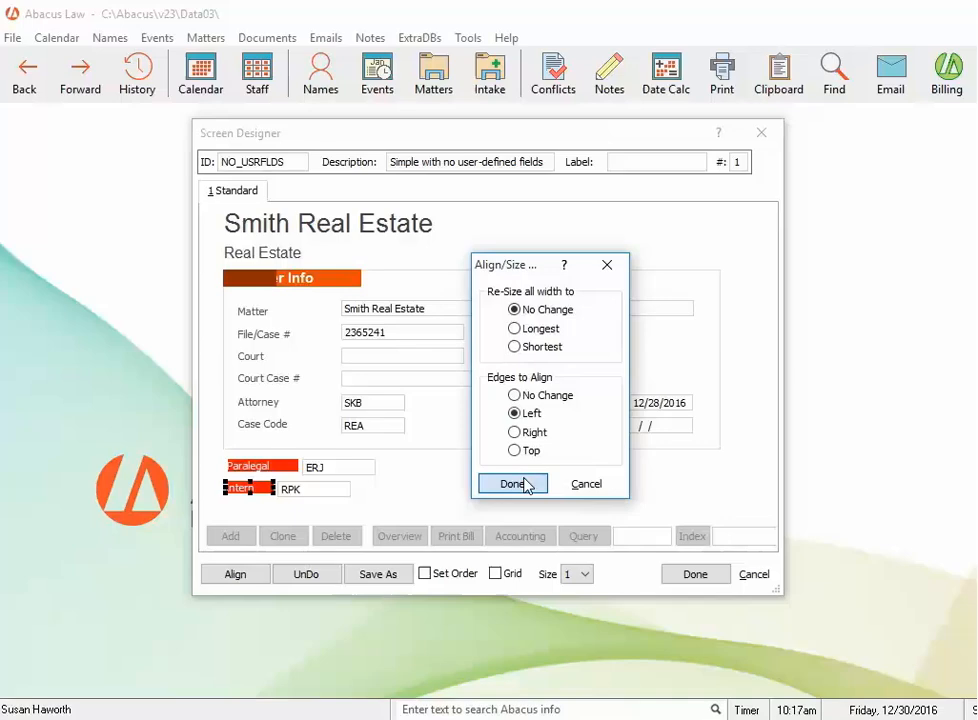
click(526, 485)
Step: Align the Paralegal and Intern data boxes by their left edges, leaving their widths unchanged
click(355, 467)
click(330, 489)
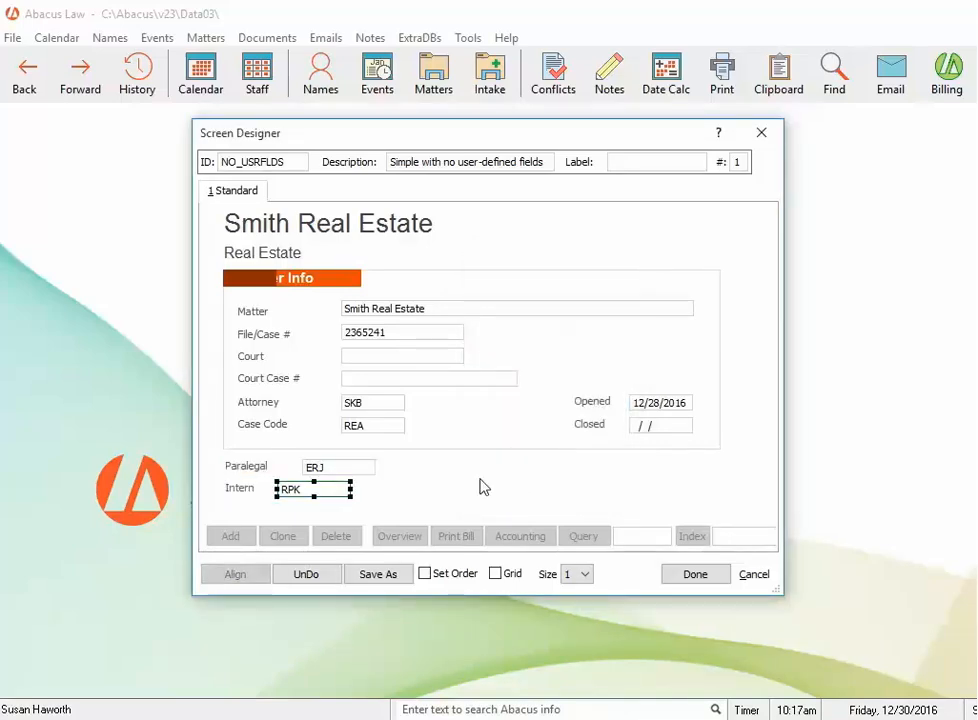
shift+click(360, 467)
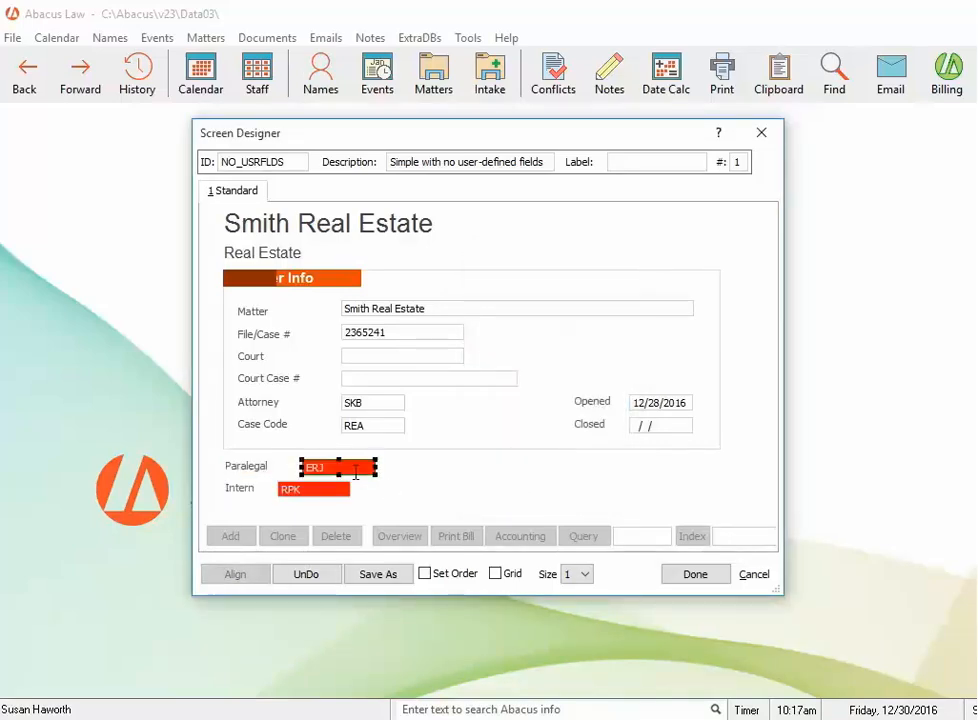
right_click(502, 490)
mouse_move(578, 659)
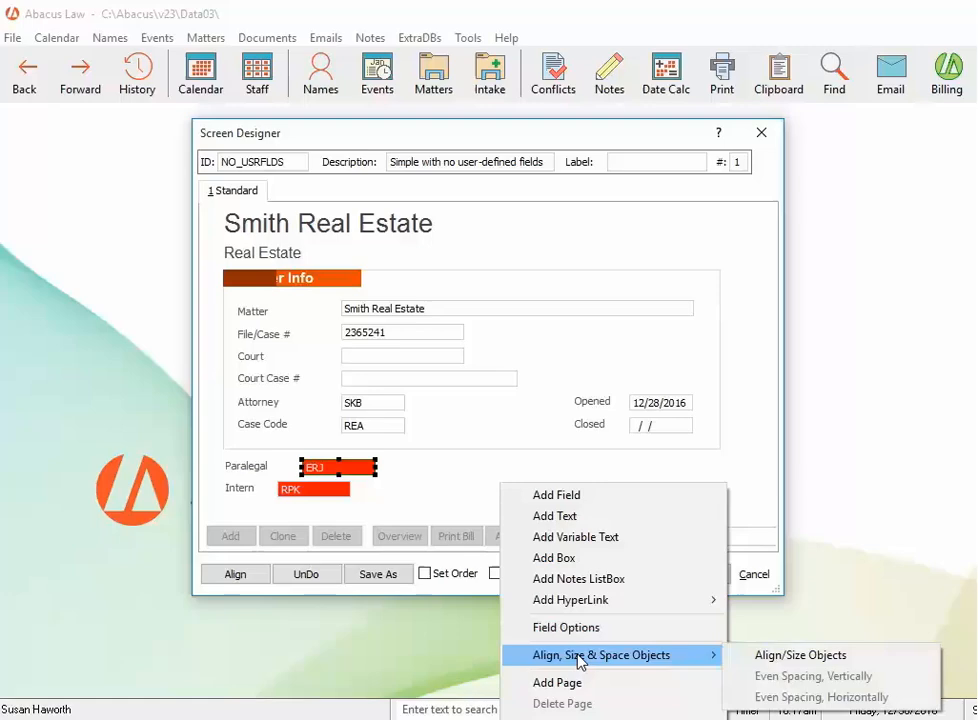
click(772, 665)
click(515, 413)
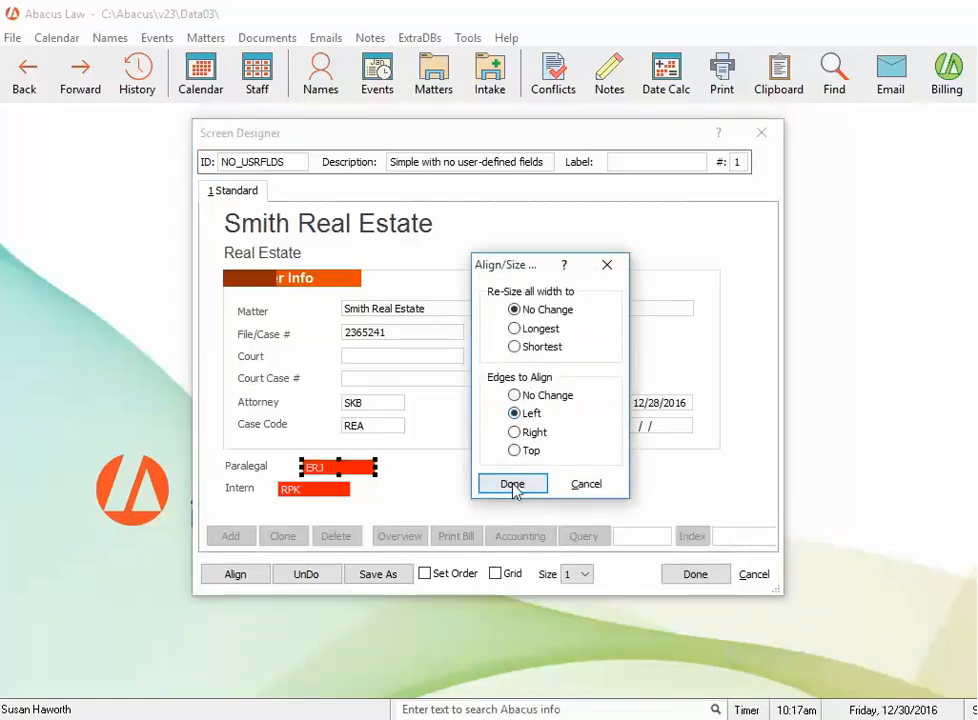
click(512, 485)
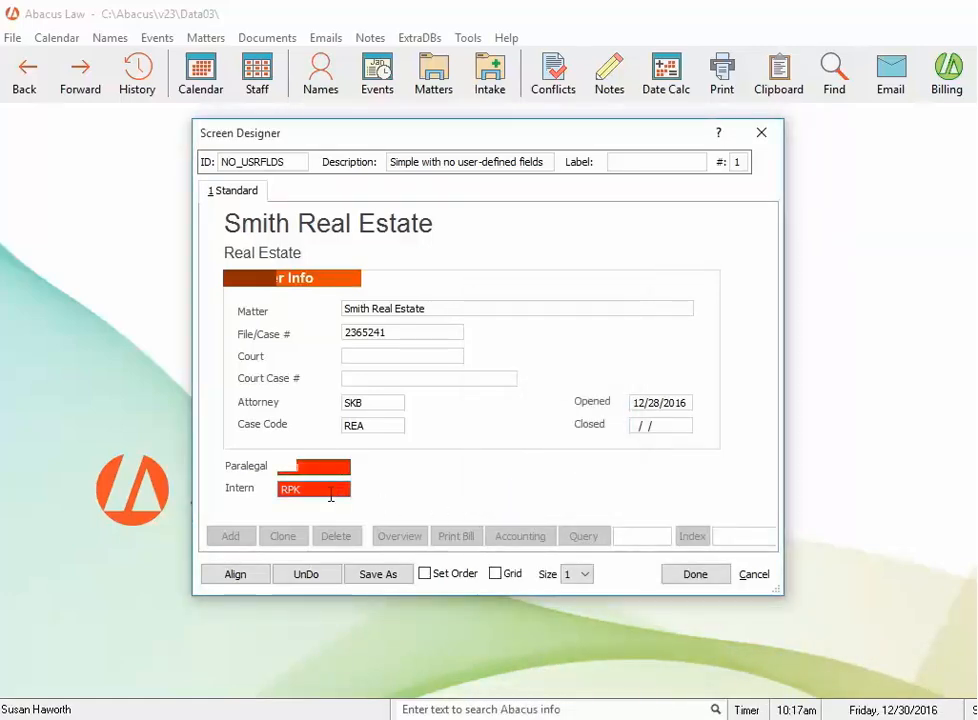
Step: Shift both data boxes slightly right to clear the Paralegal label, then finish the screen design and close the matter screens list
click(331, 493)
click(322, 466)
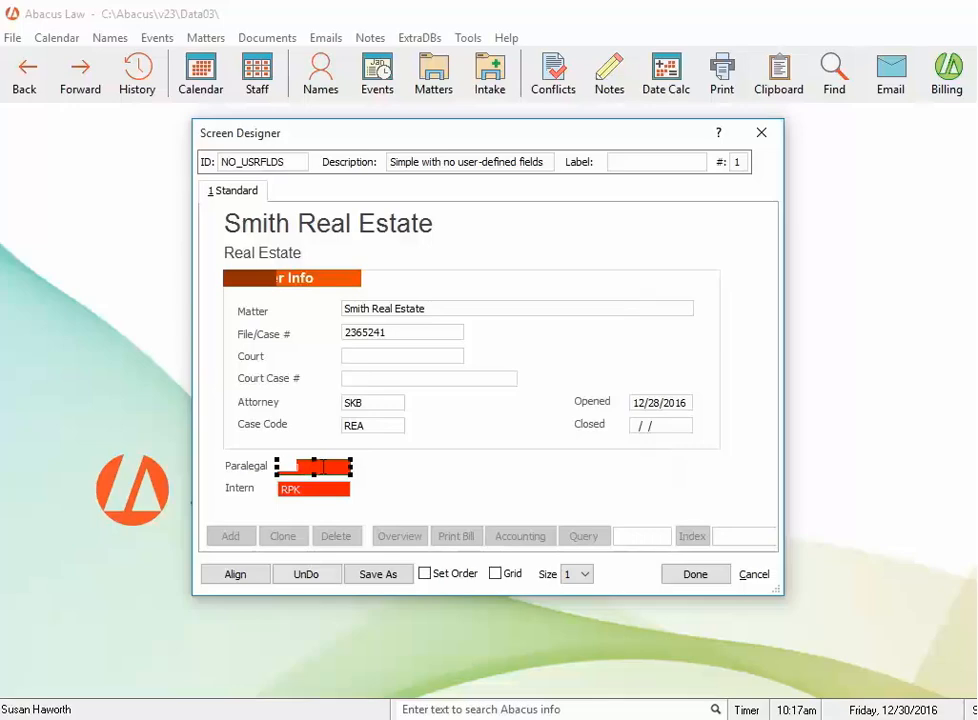
drag(323, 466, 343, 467)
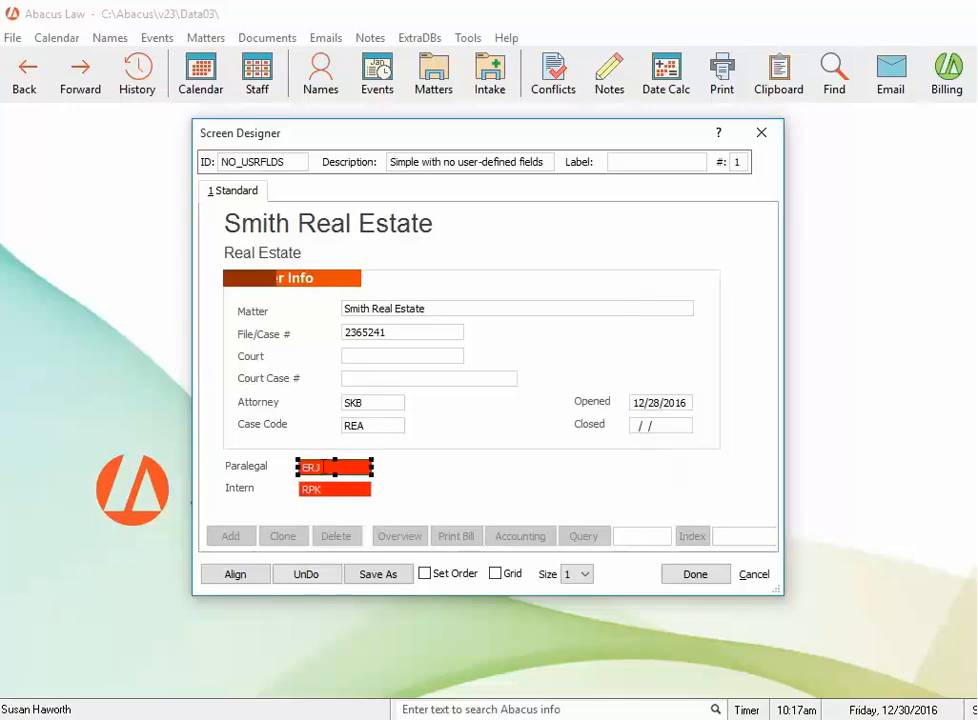
click(449, 482)
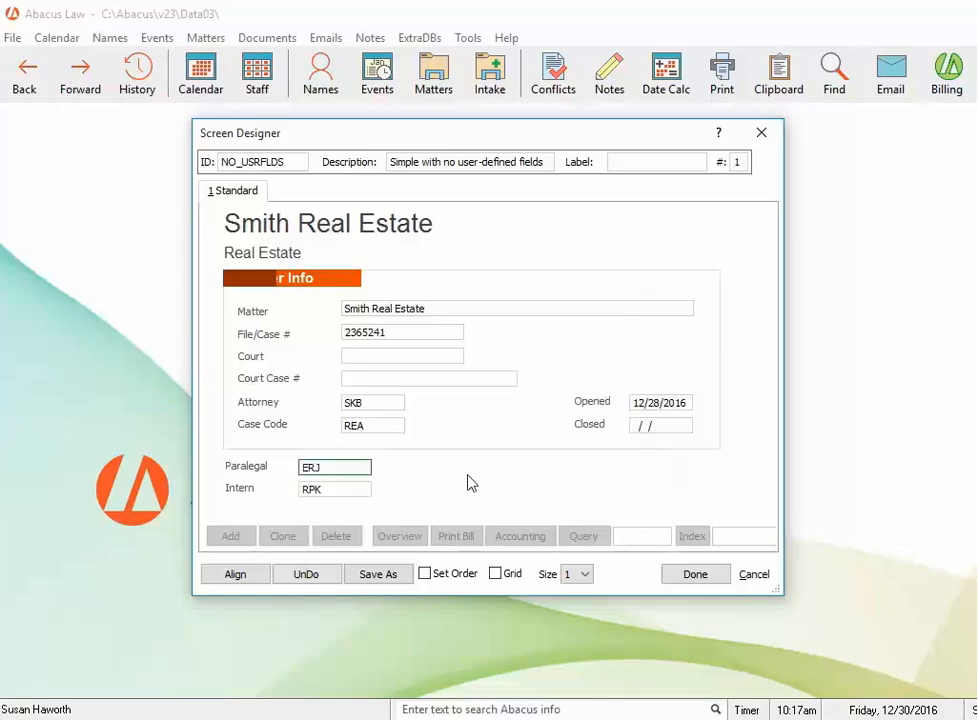
click(711, 578)
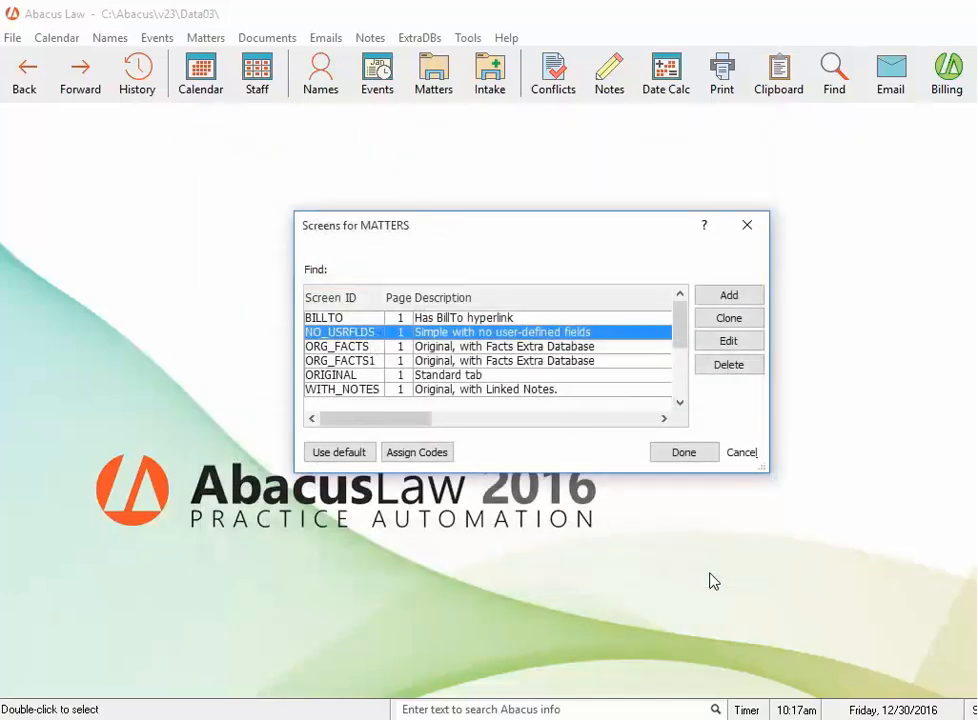
click(680, 453)
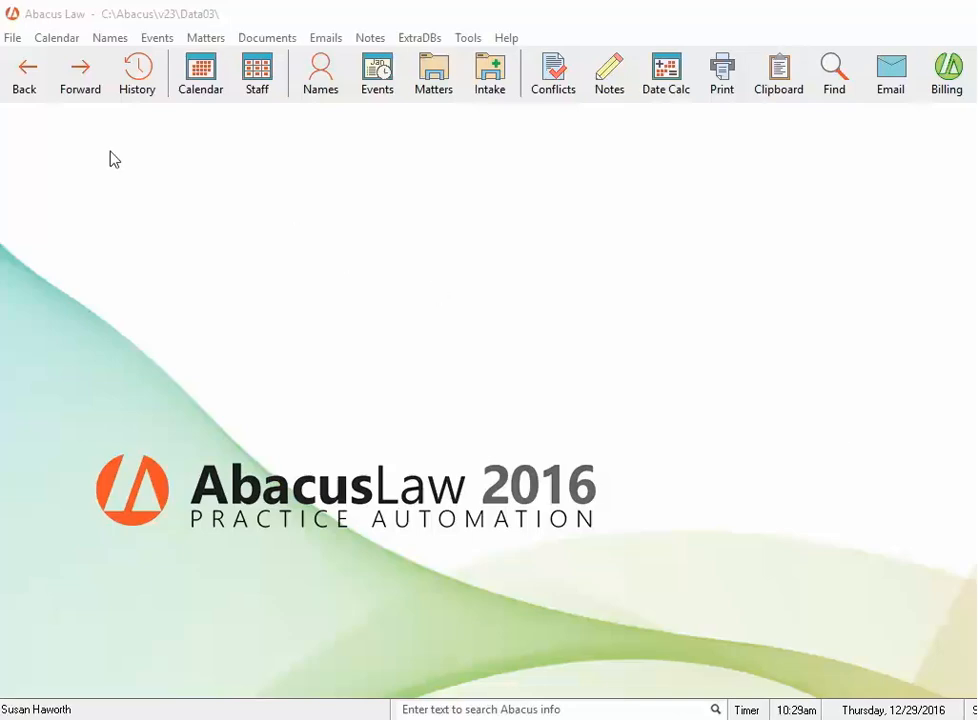
Step: Open the CLOSING rule from the rules setup for editing
click(10, 38)
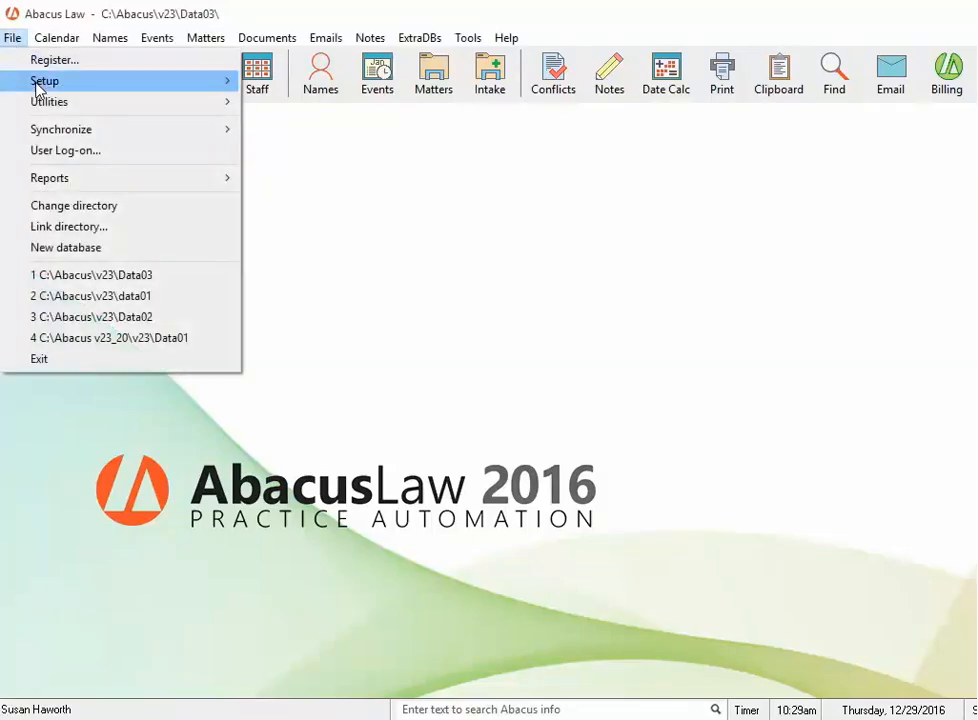
mouse_move(39, 84)
click(287, 256)
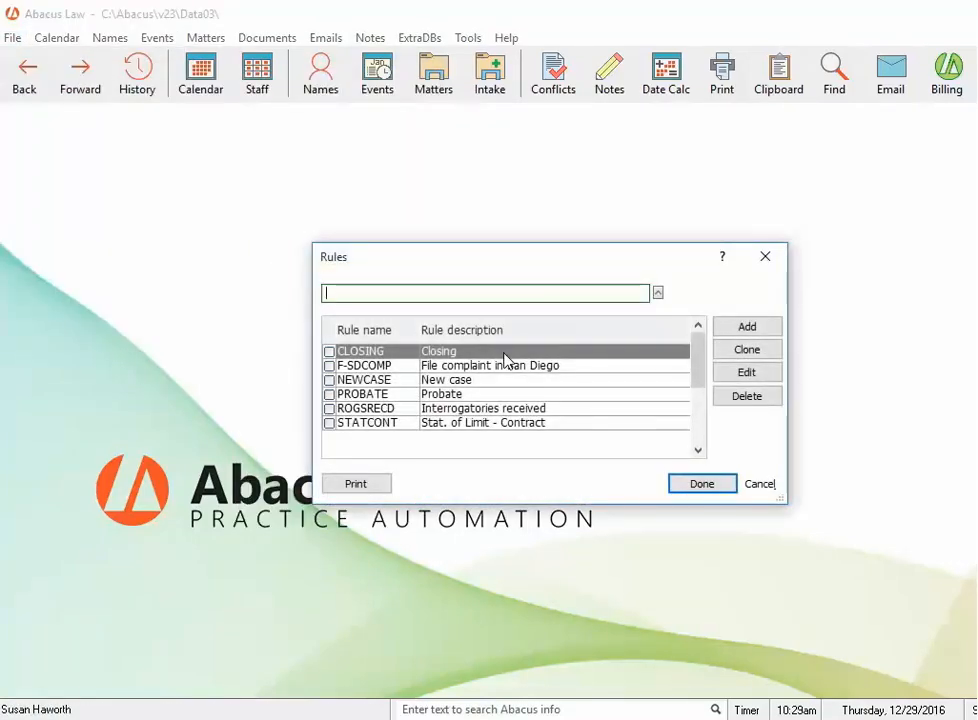
click(745, 373)
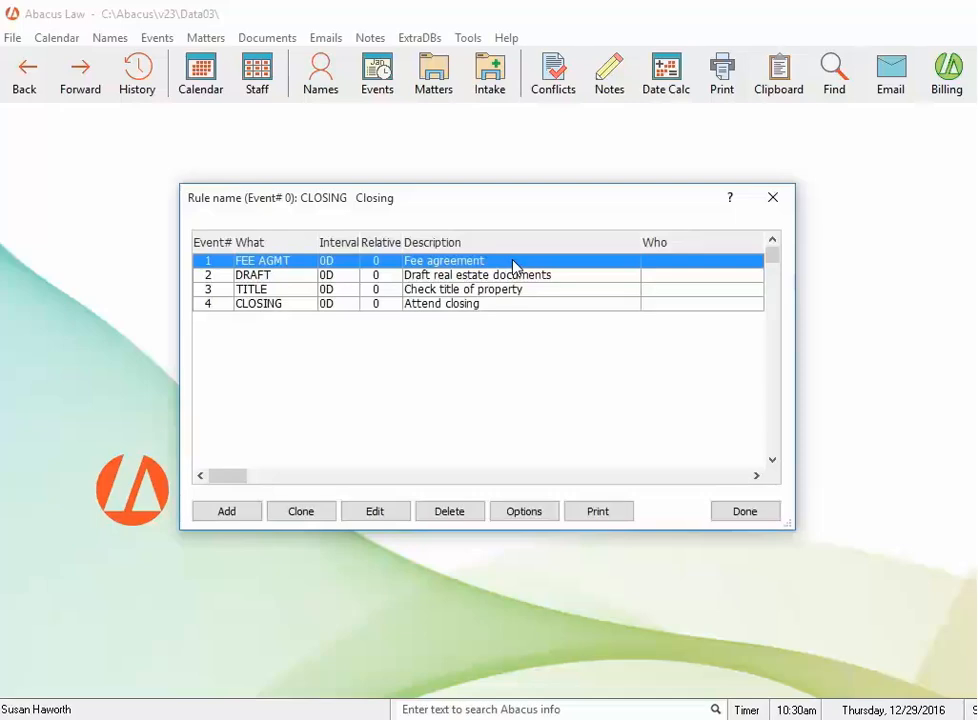
Step: Assign the {ATTORNEY} matter who field to the rule's Fee agreement event
click(362, 514)
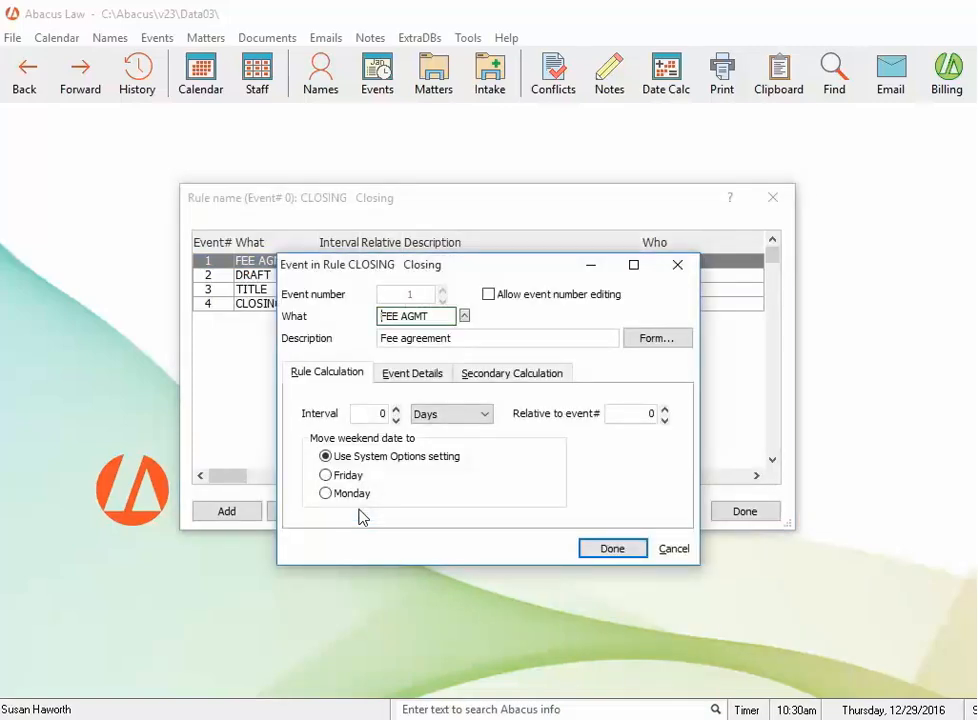
click(421, 378)
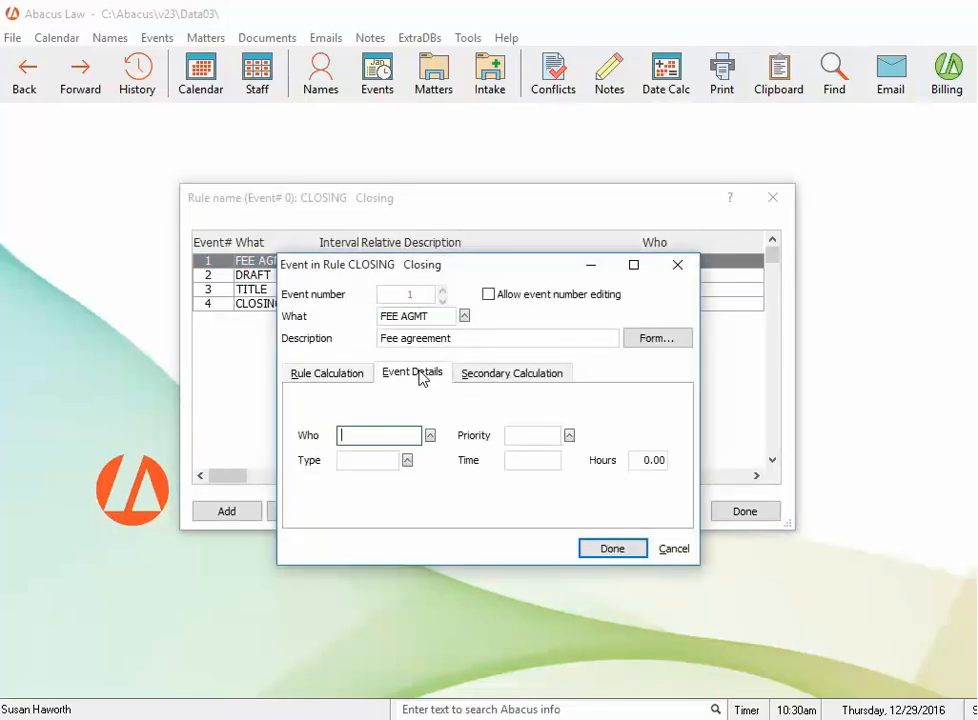
click(430, 437)
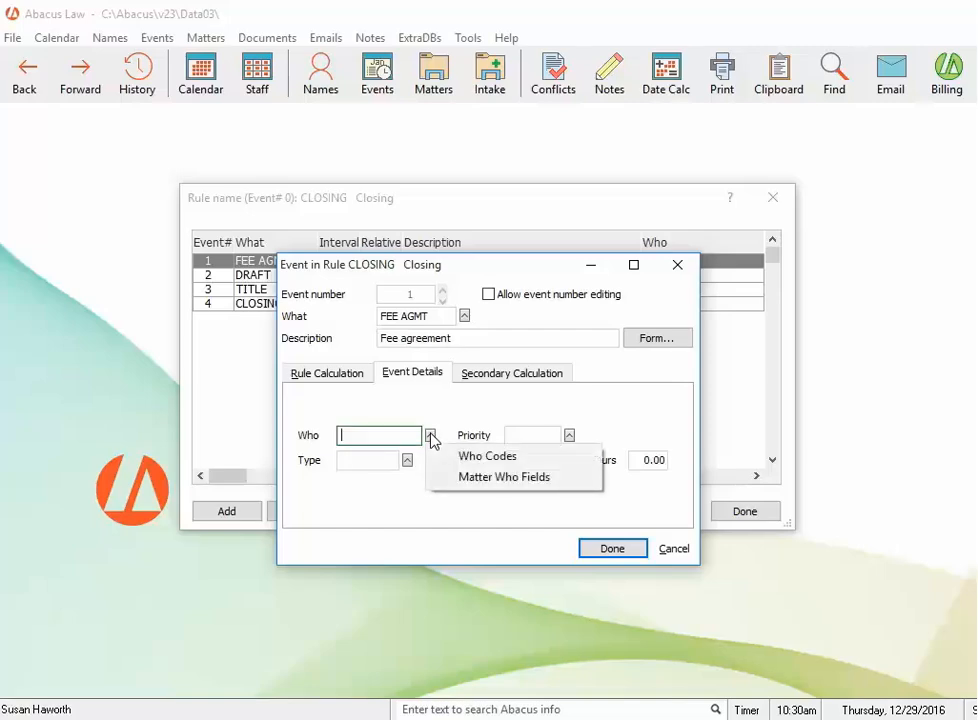
click(481, 478)
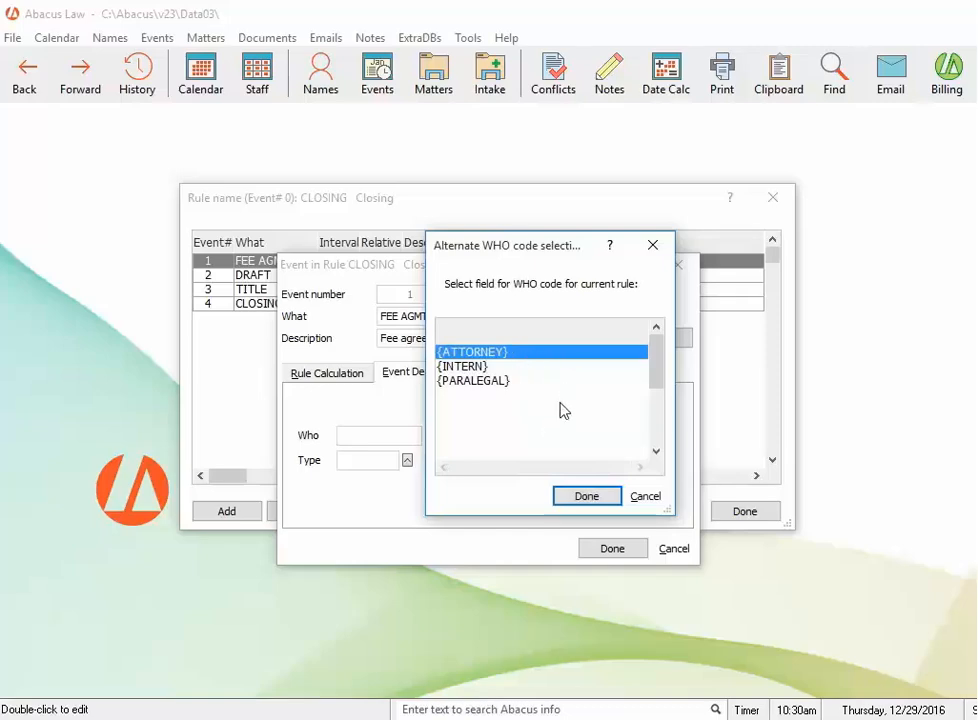
click(588, 496)
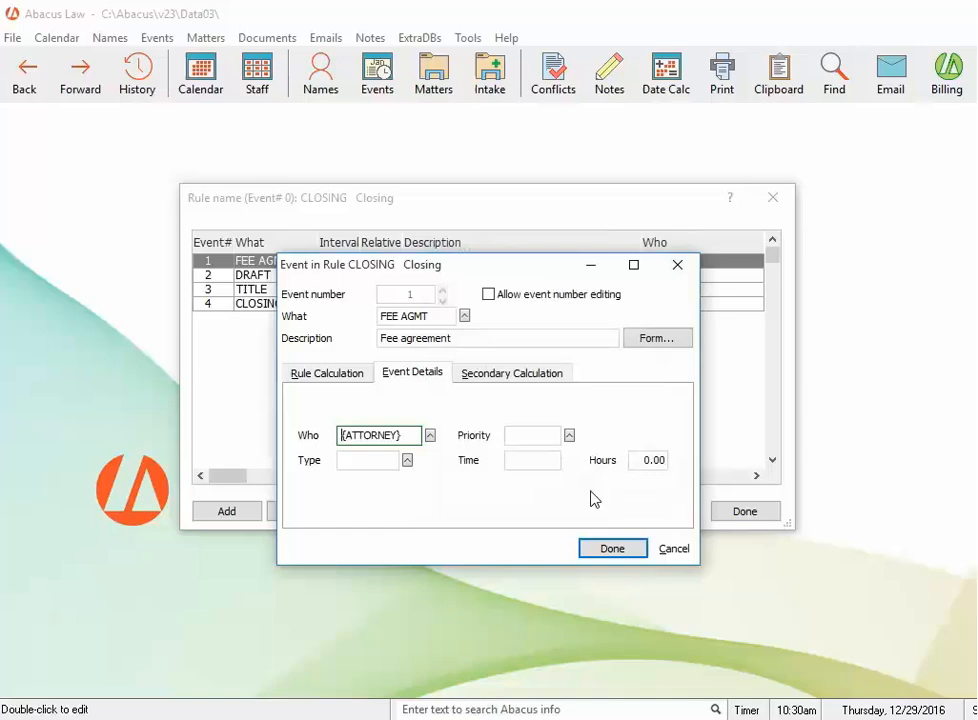
click(611, 549)
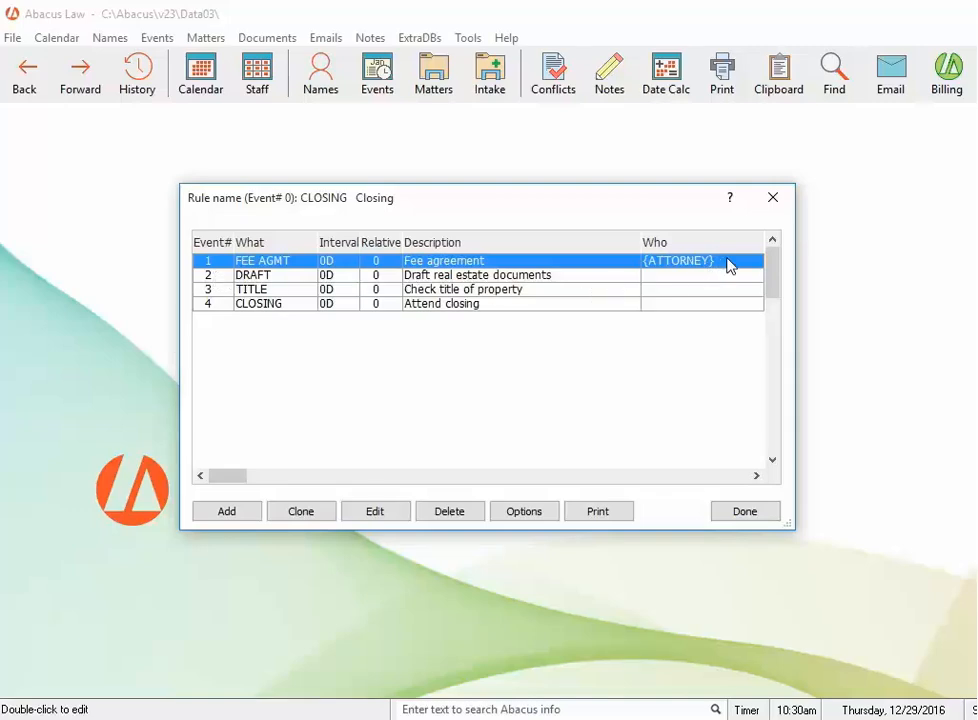
Step: Assign the {PARALEGAL} matter who field to the CLOSING rule's Draft real estate documents event
click(572, 277)
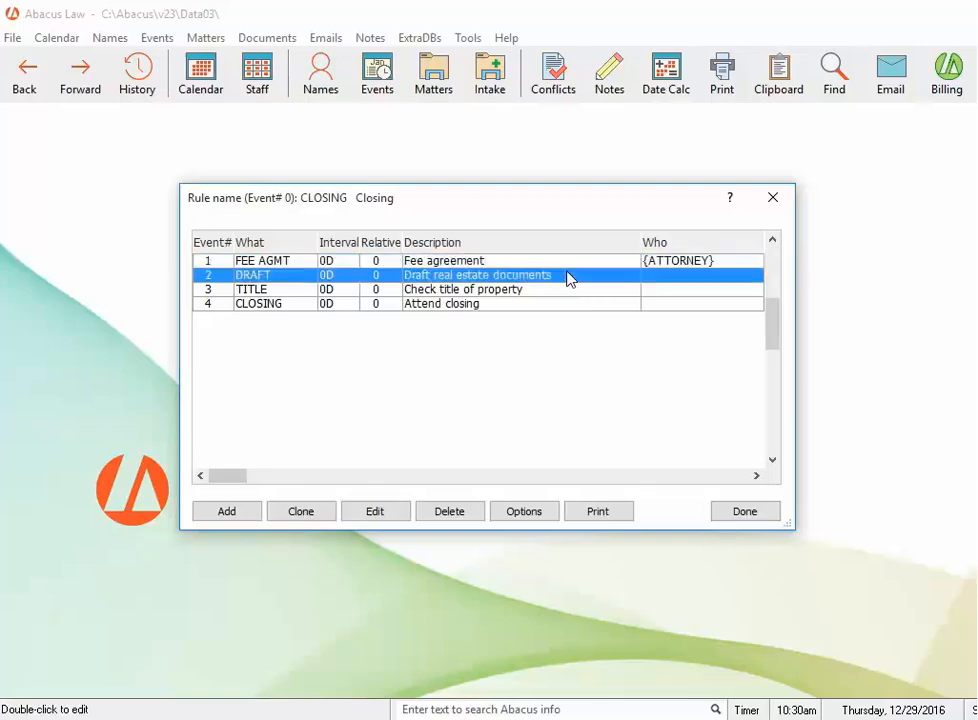
click(372, 515)
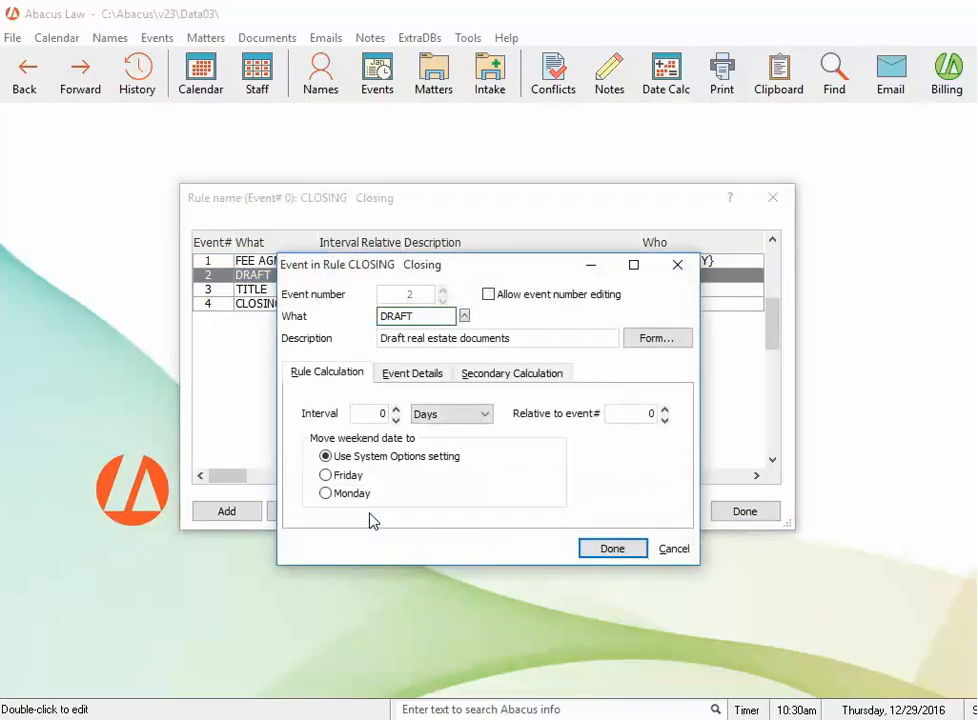
click(420, 383)
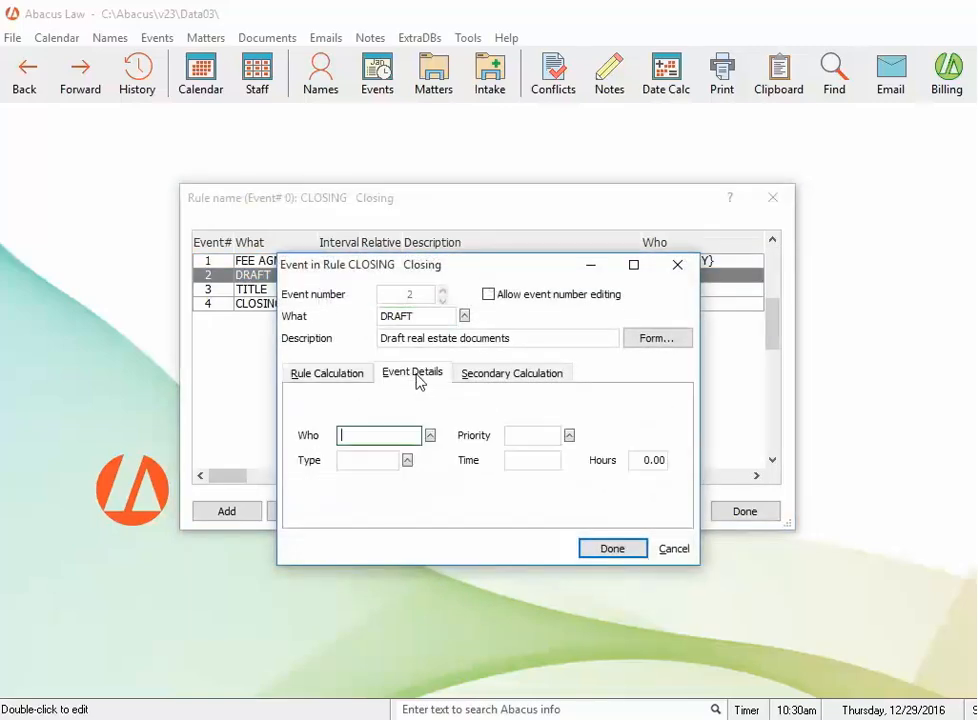
click(430, 436)
click(478, 480)
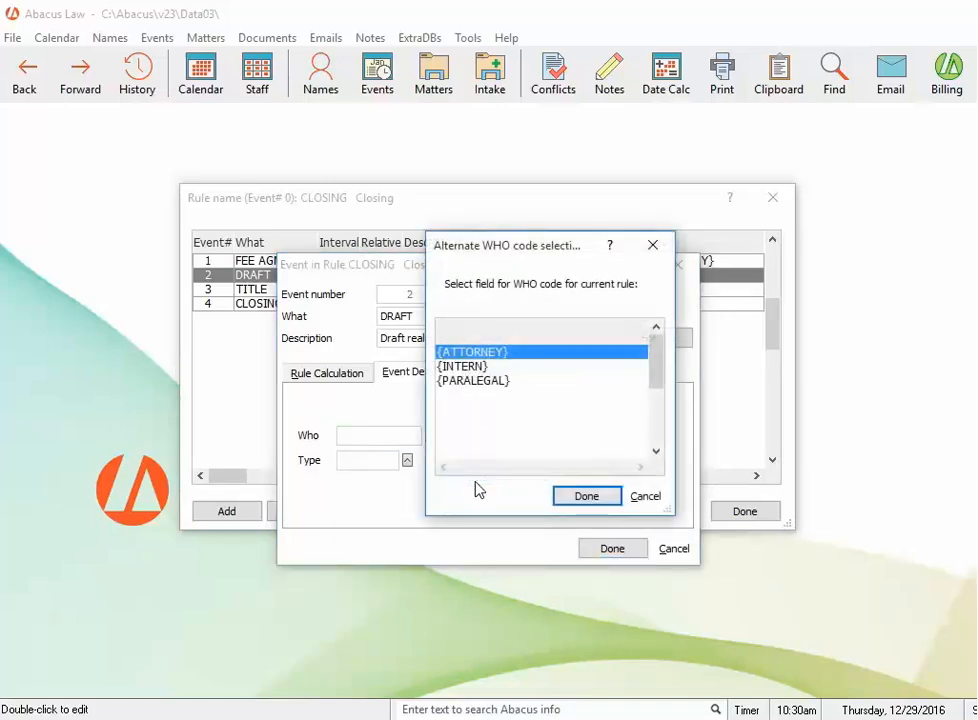
click(468, 381)
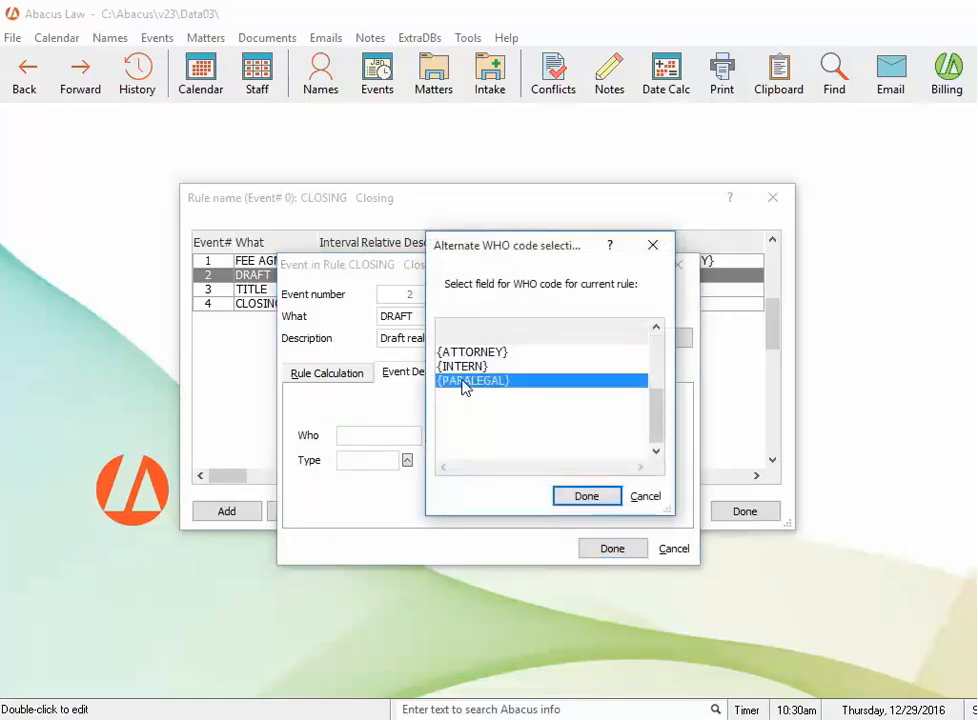
click(578, 496)
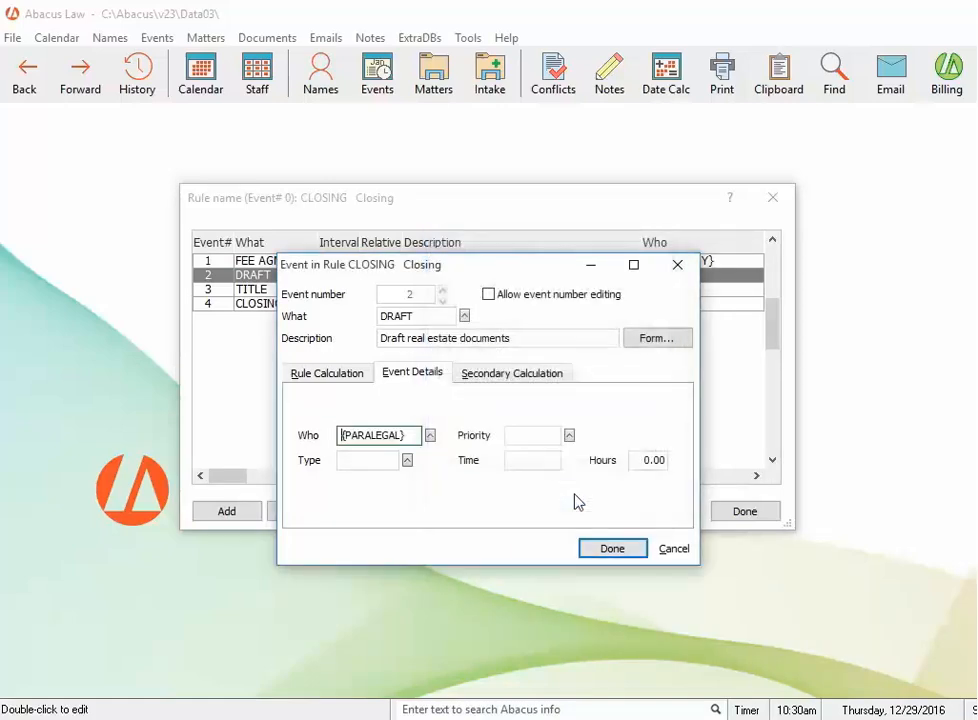
click(619, 550)
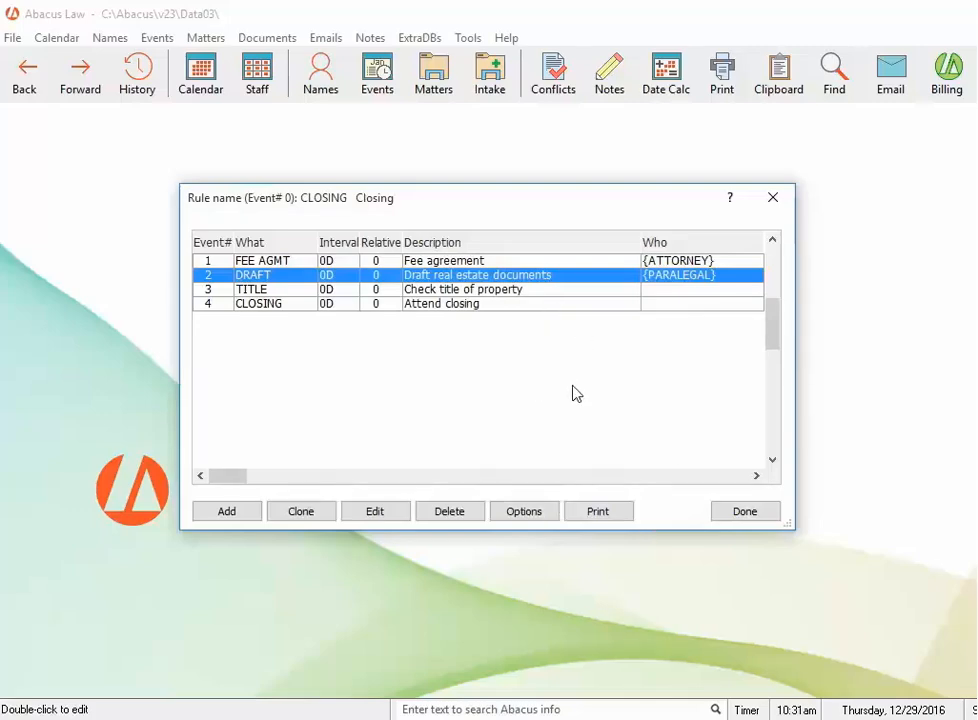
Step: Assign the {INTERN} matter who field to the rule's Check title of property event
click(500, 290)
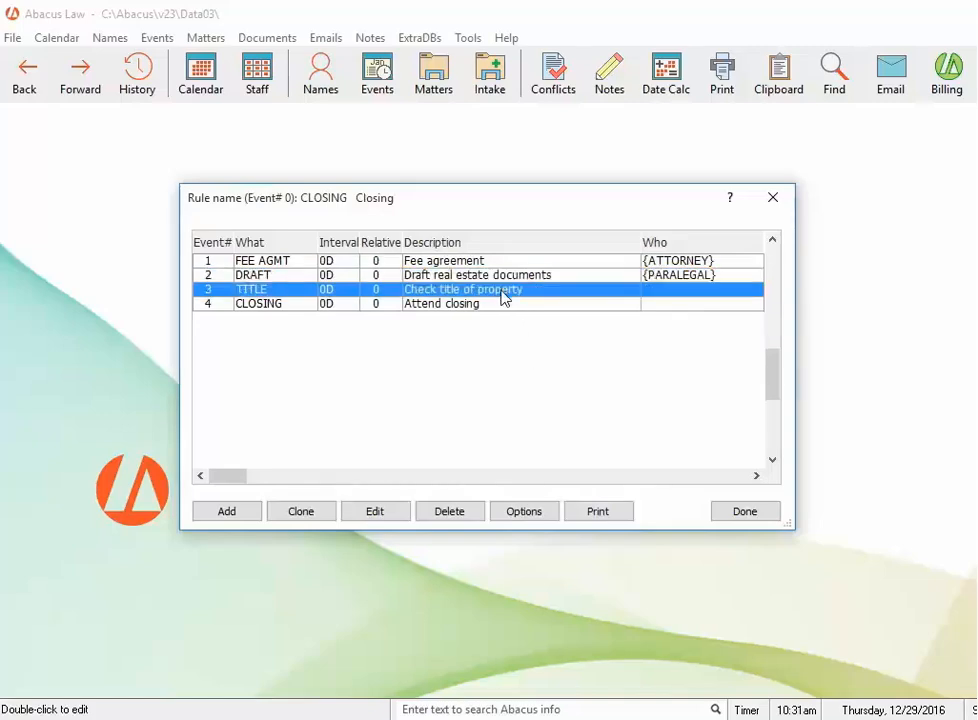
click(372, 512)
click(428, 376)
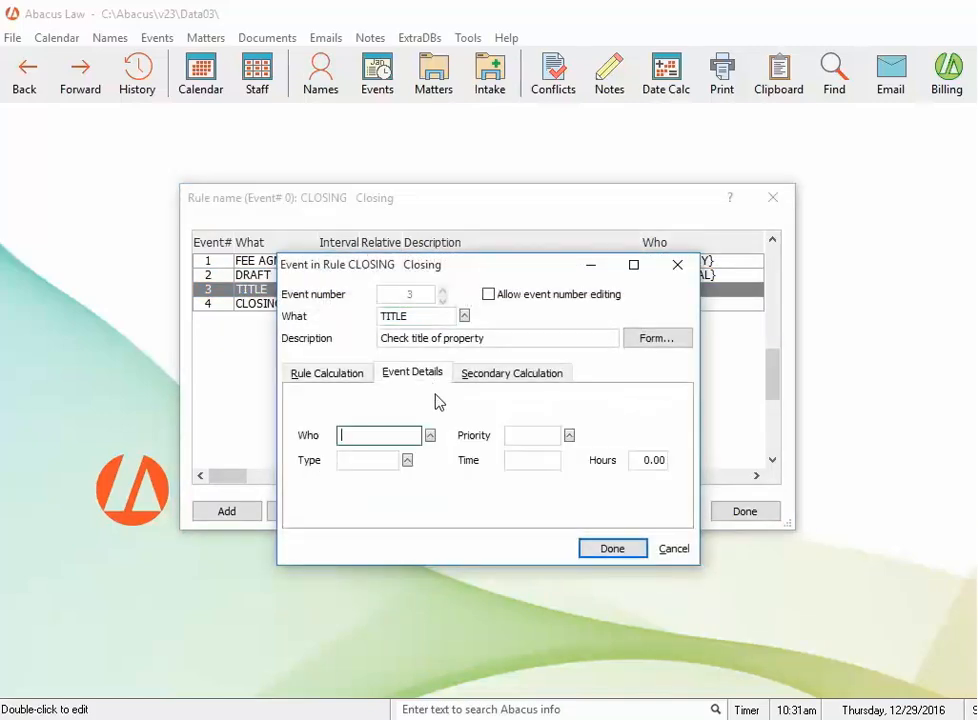
click(430, 437)
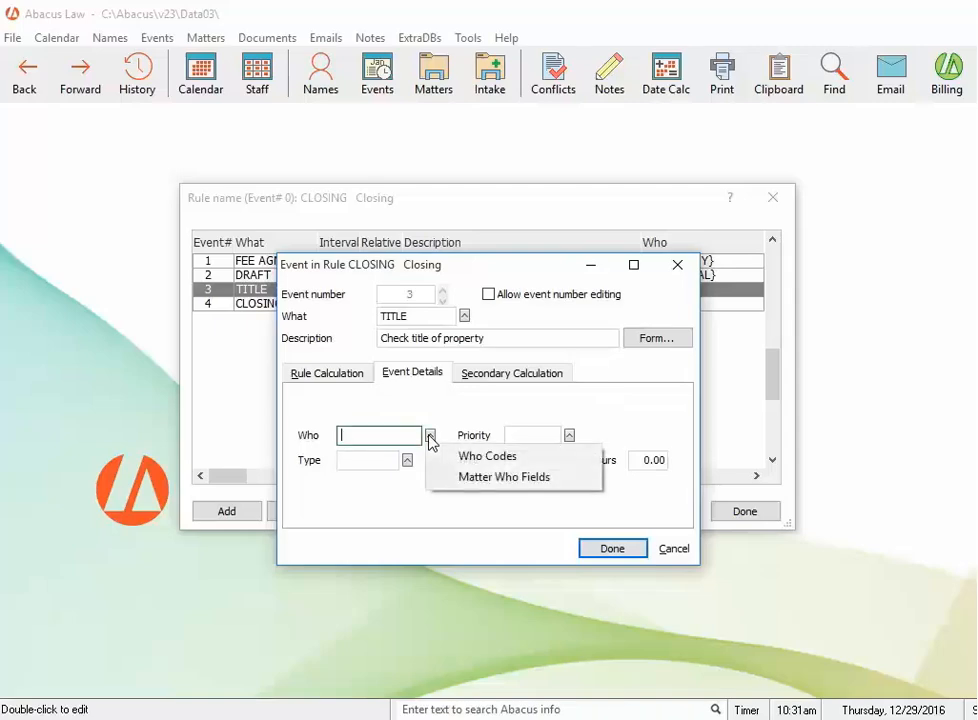
click(468, 480)
click(468, 367)
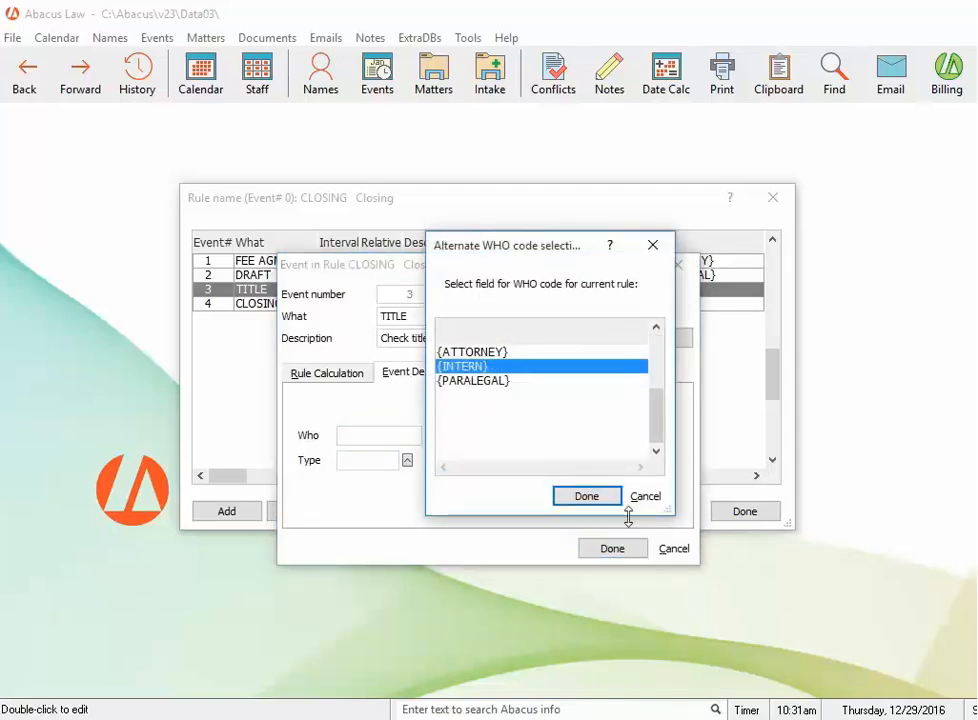
click(595, 497)
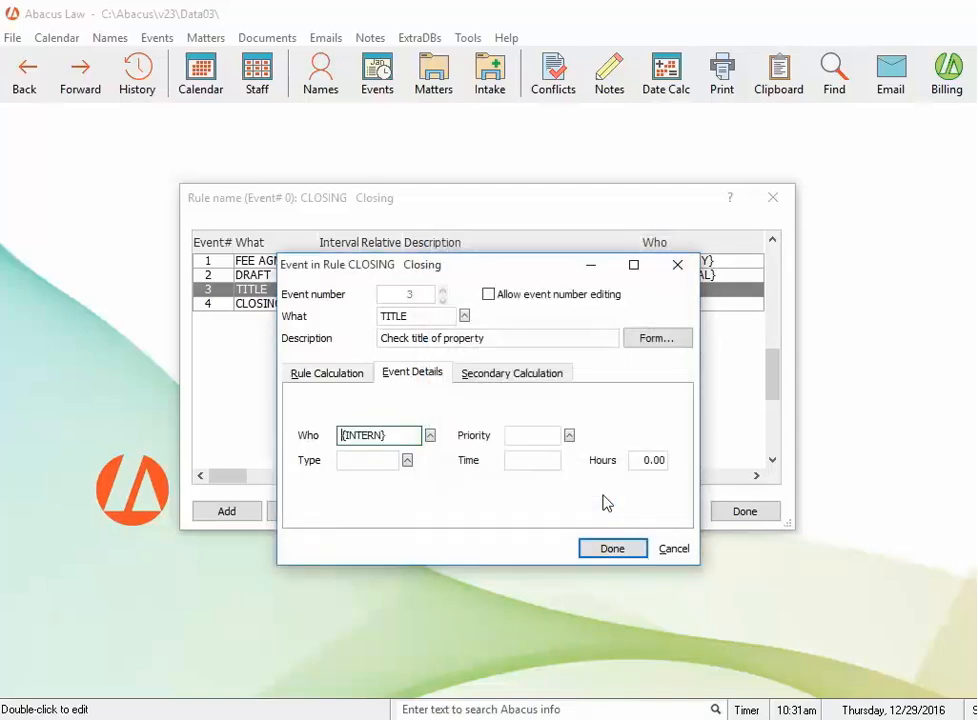
click(607, 550)
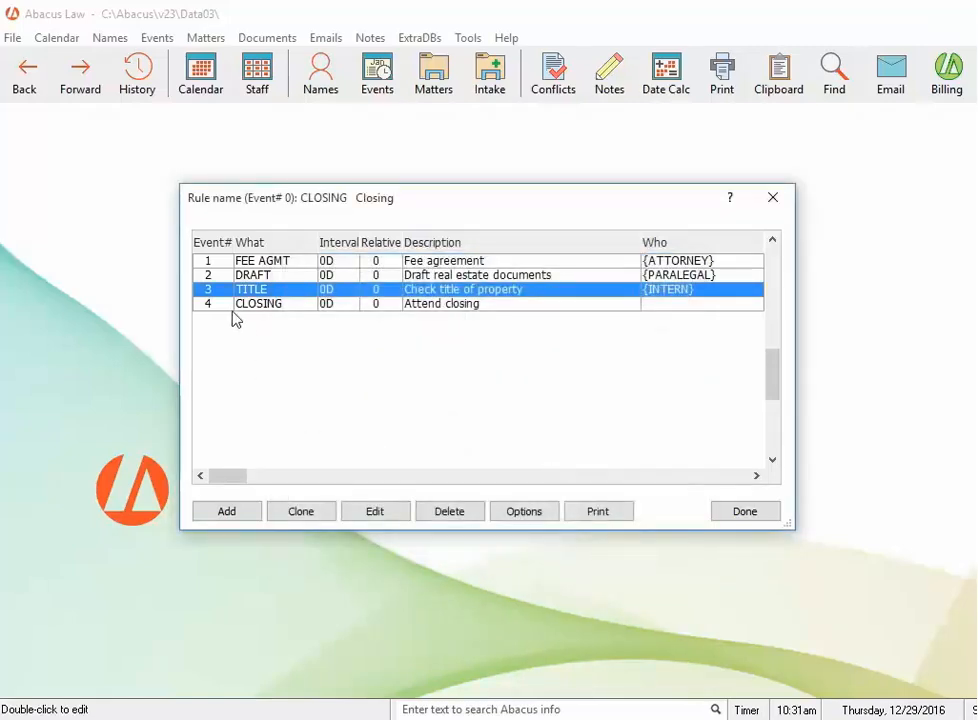
Step: Assign the {ATTORNEY} matter who field to the rule's Attend closing event, then finish the rule and close the rules list
click(428, 310)
click(386, 515)
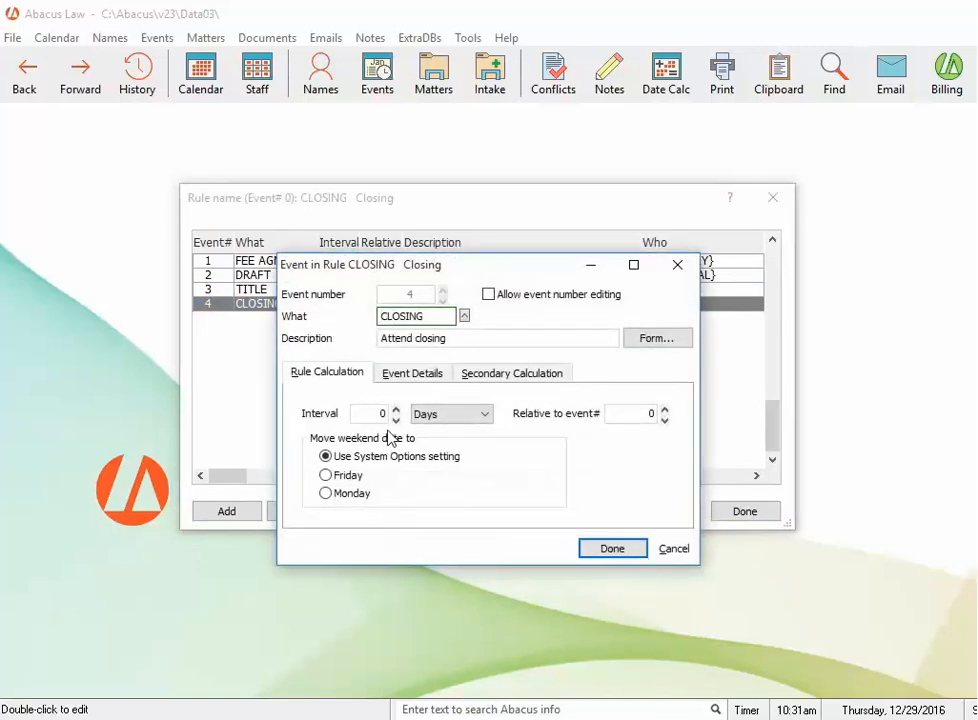
click(408, 377)
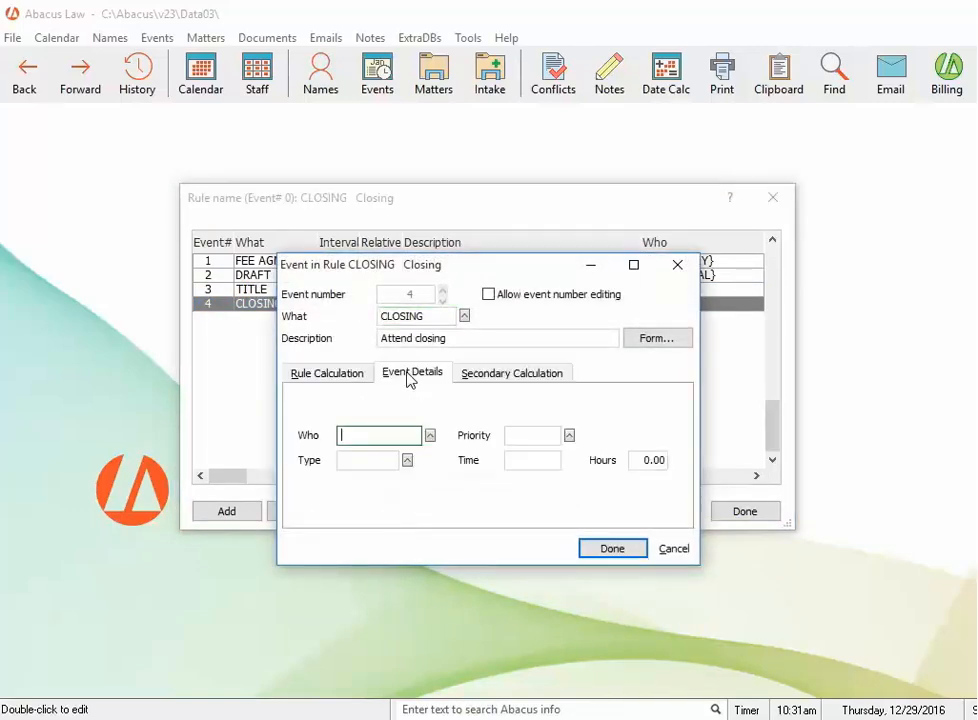
click(430, 435)
click(466, 478)
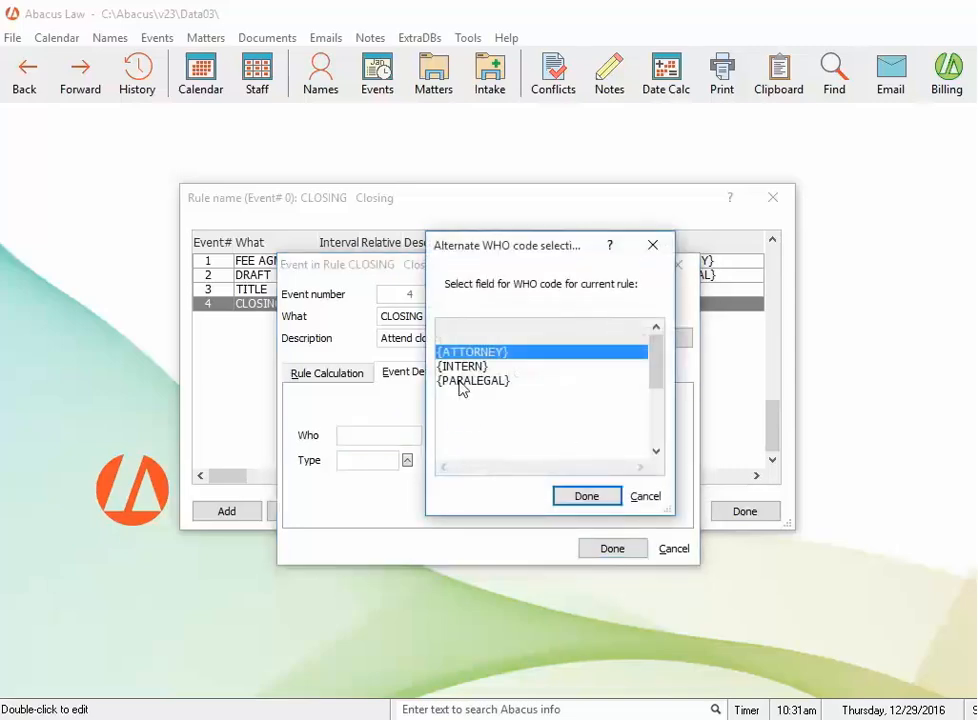
click(594, 494)
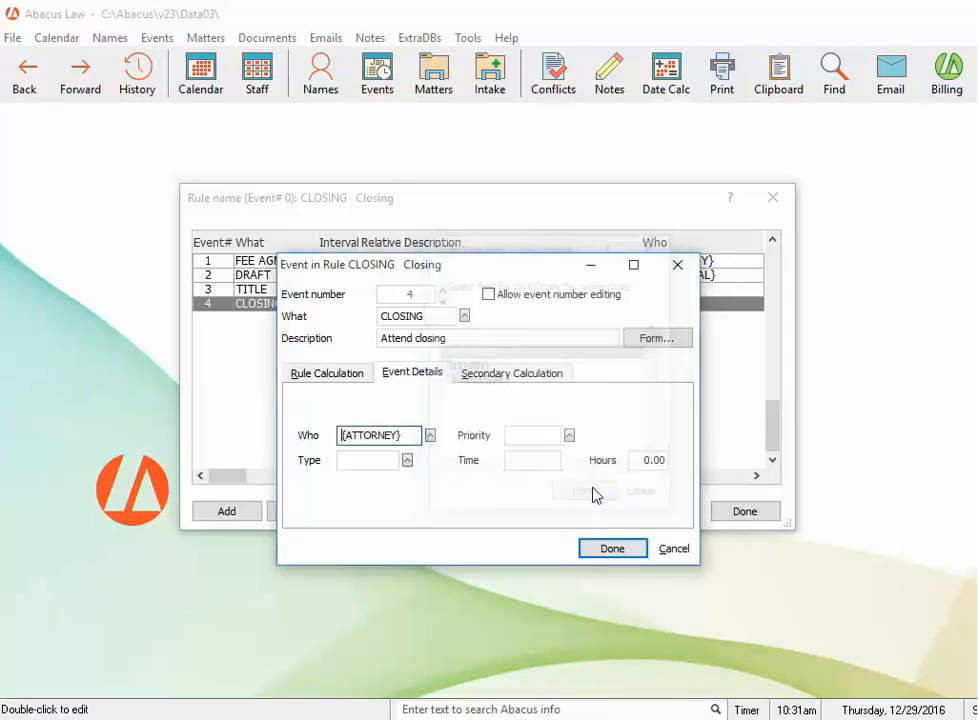
click(613, 549)
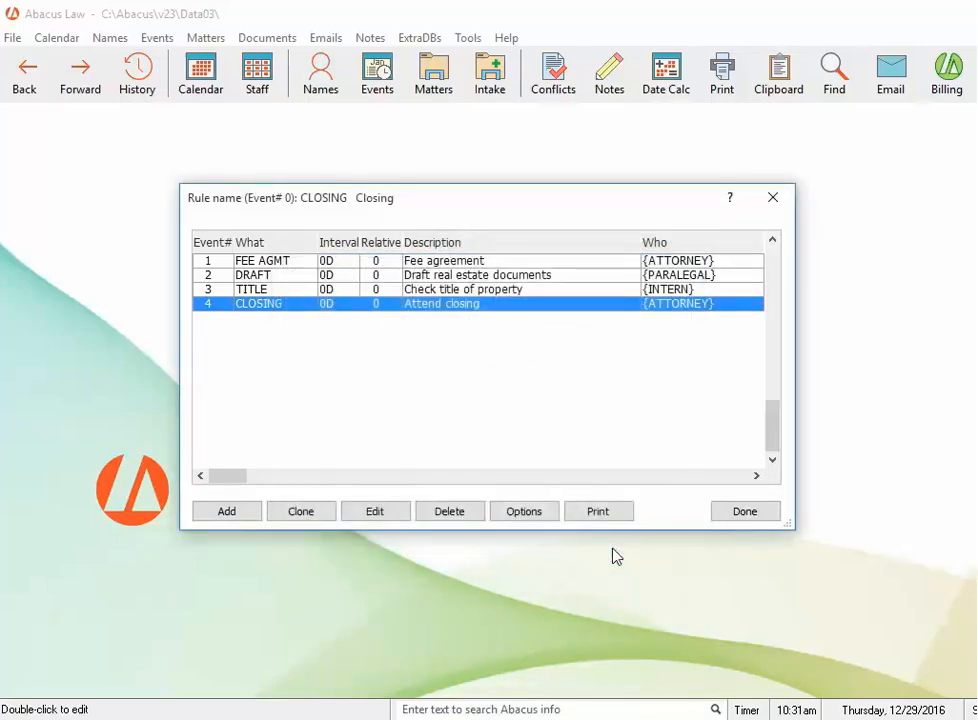
click(733, 514)
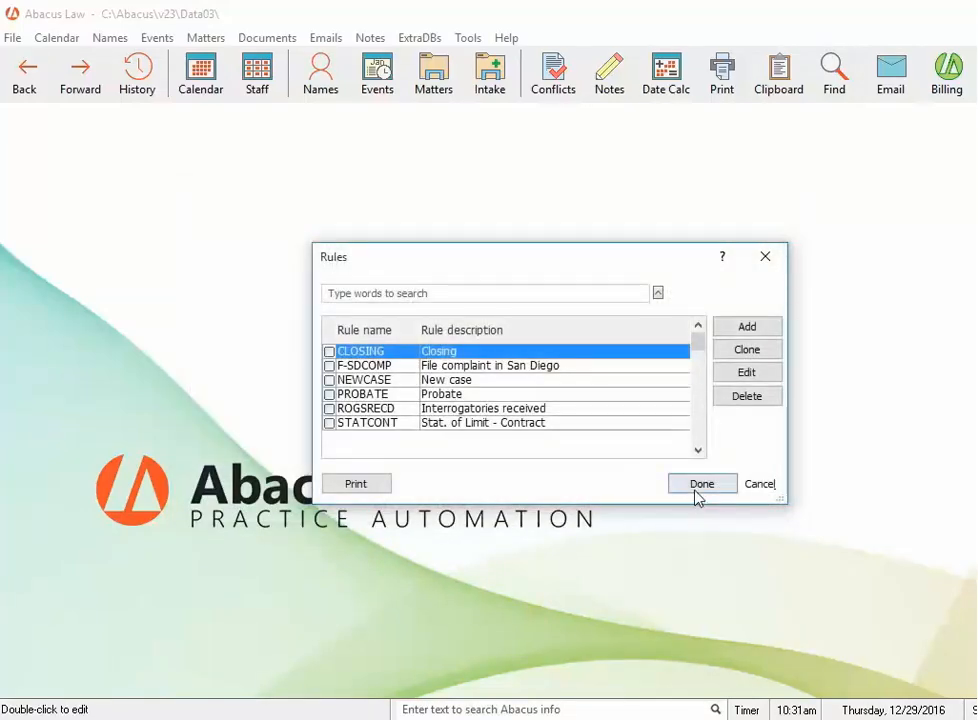
click(696, 486)
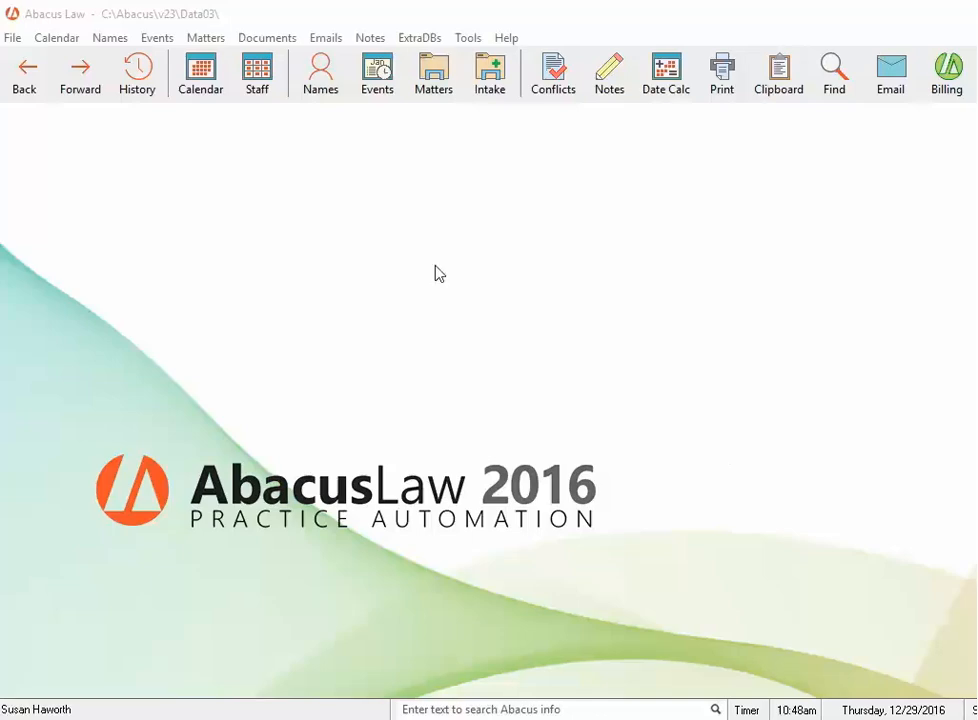
Step: Open the real estate matter from the matters list and set its Attorney to the WHO code SKB
click(439, 80)
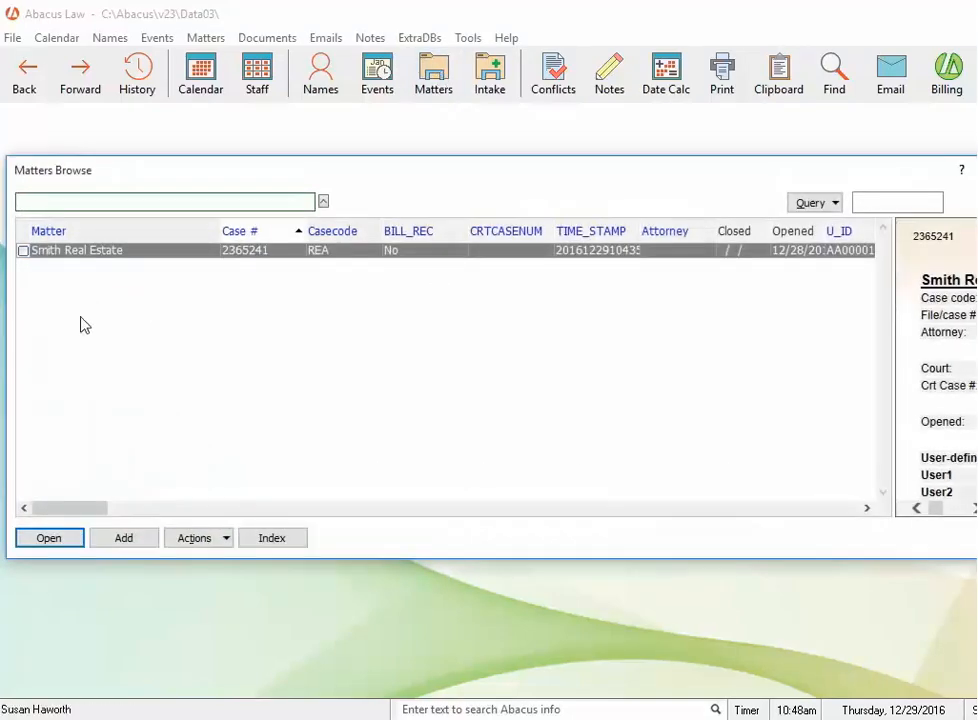
double_click(48, 258)
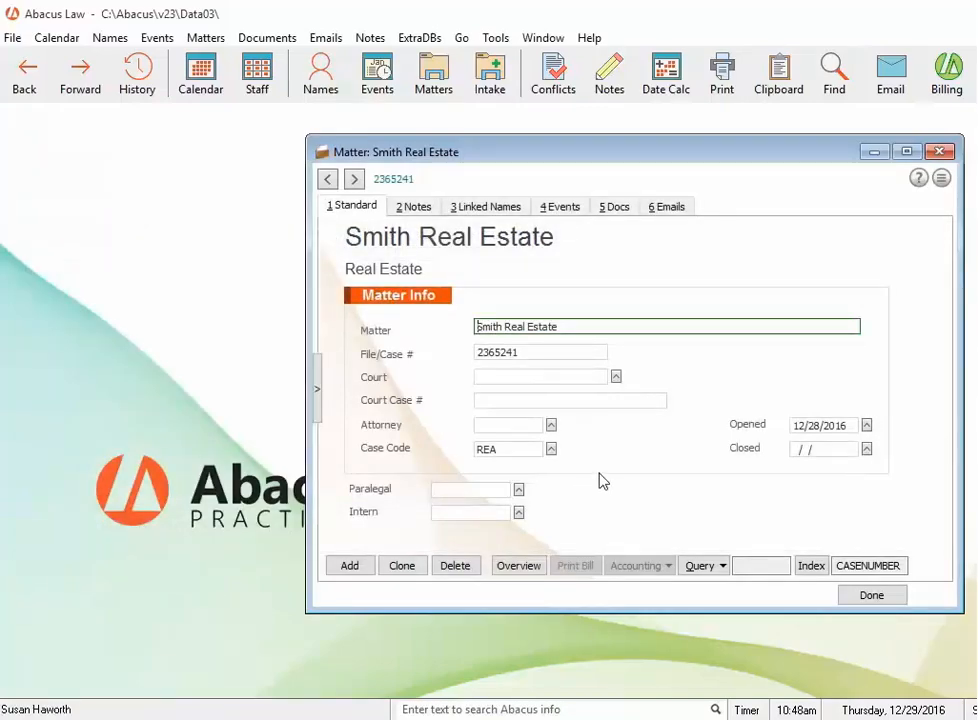
click(551, 425)
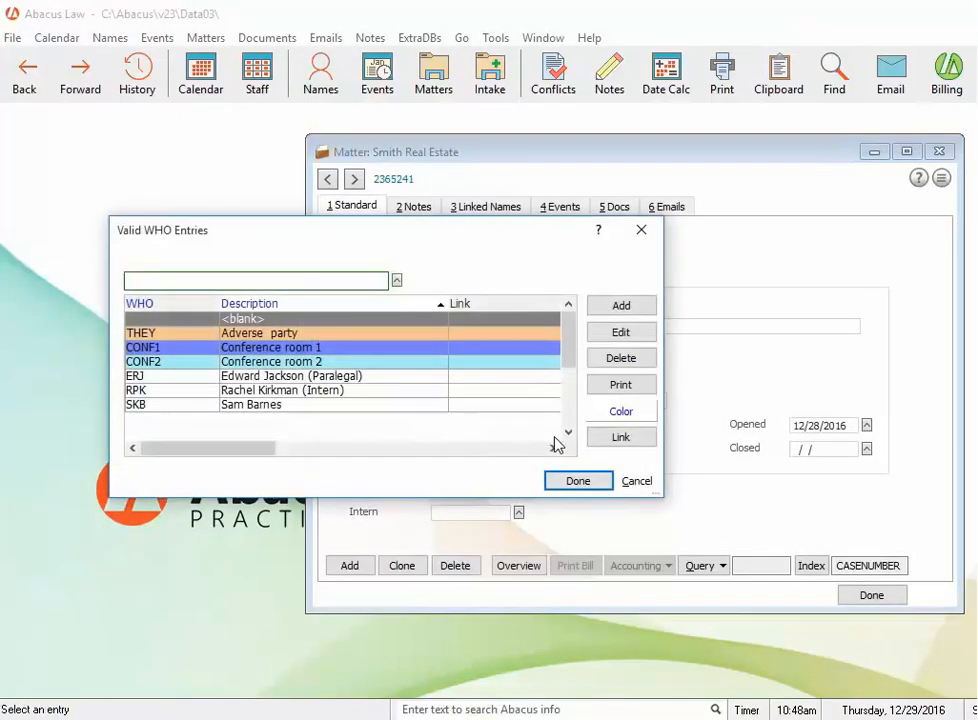
click(288, 405)
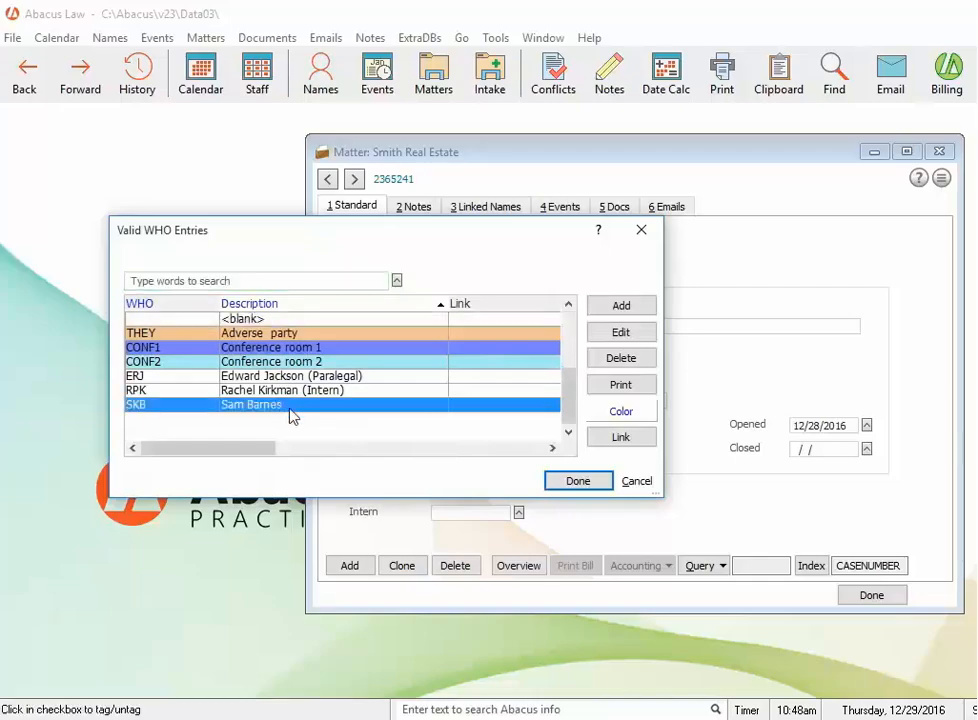
click(604, 483)
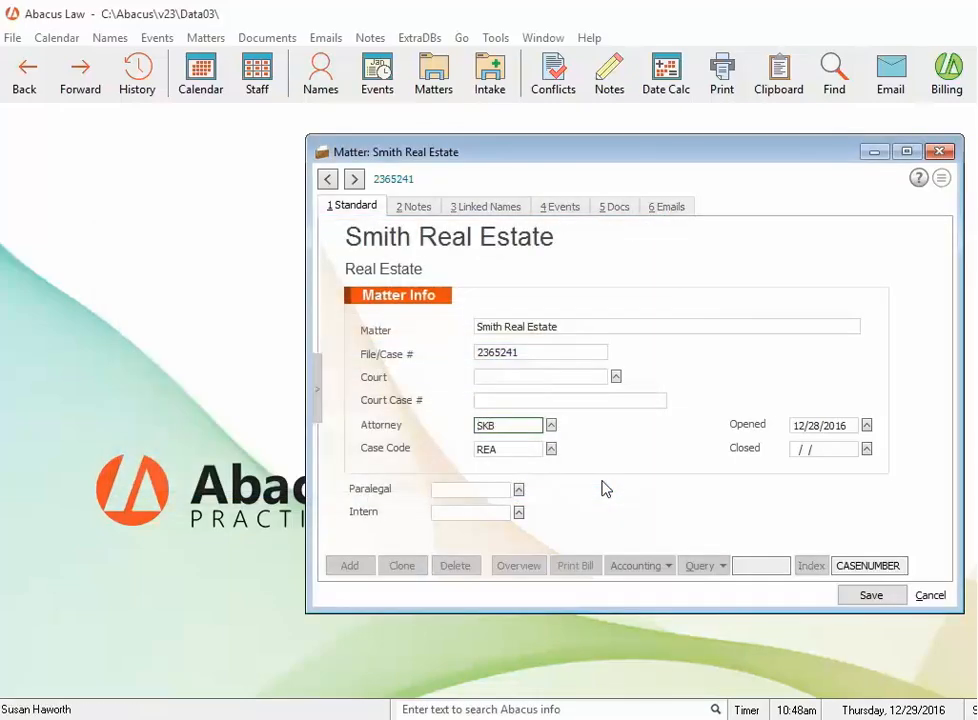
Step: Set the matter's Paralegal to ERJ and its Intern to RPK, then save and close the matter
click(519, 490)
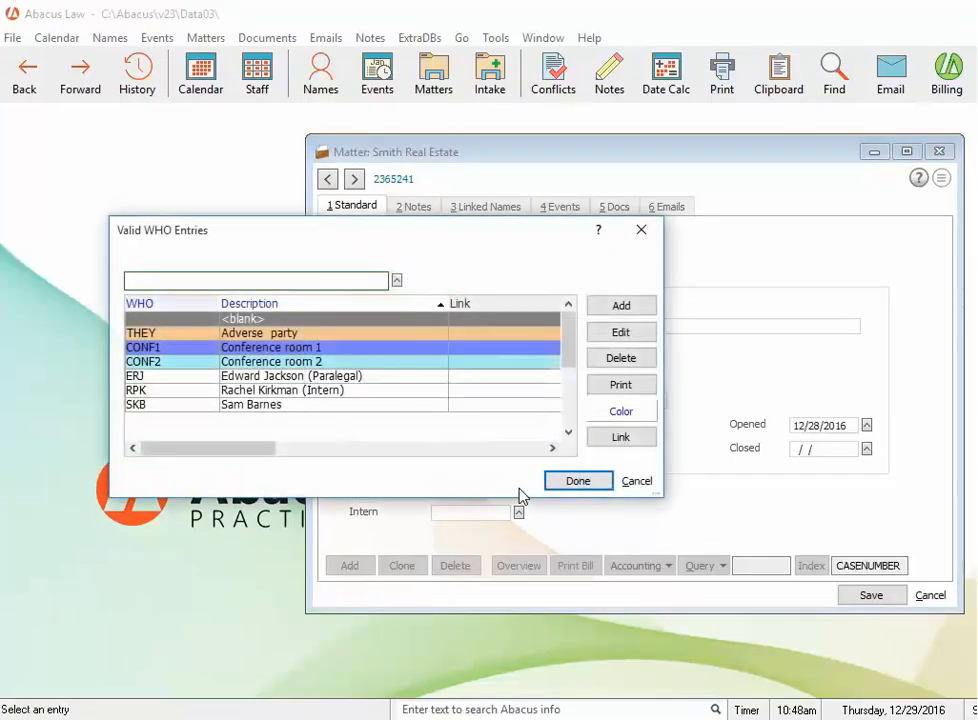
click(367, 377)
click(587, 483)
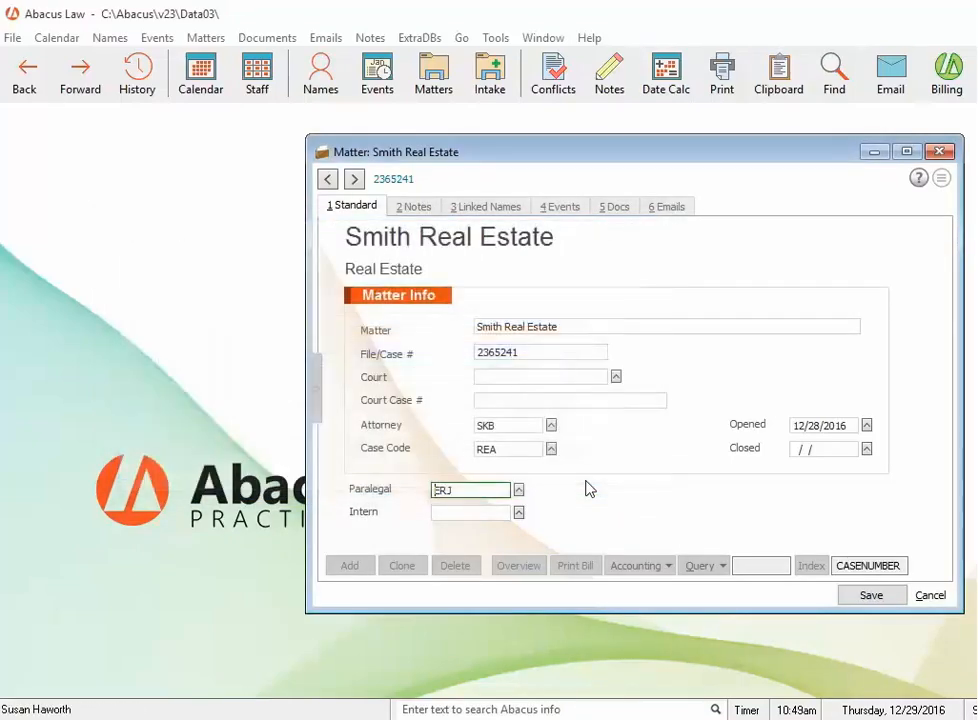
click(519, 513)
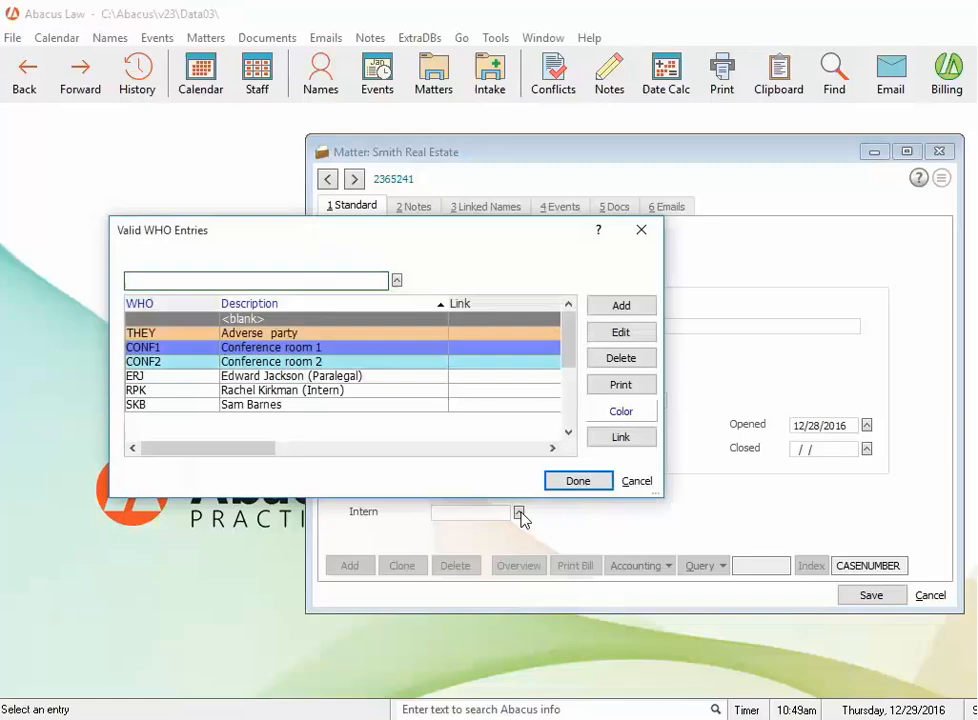
click(275, 392)
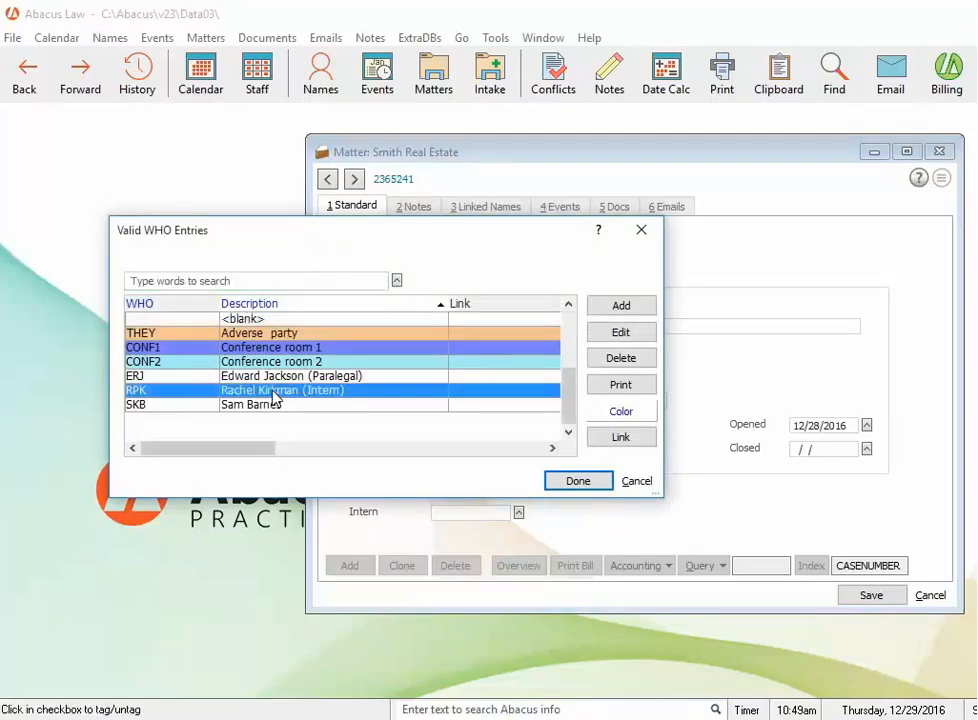
click(599, 484)
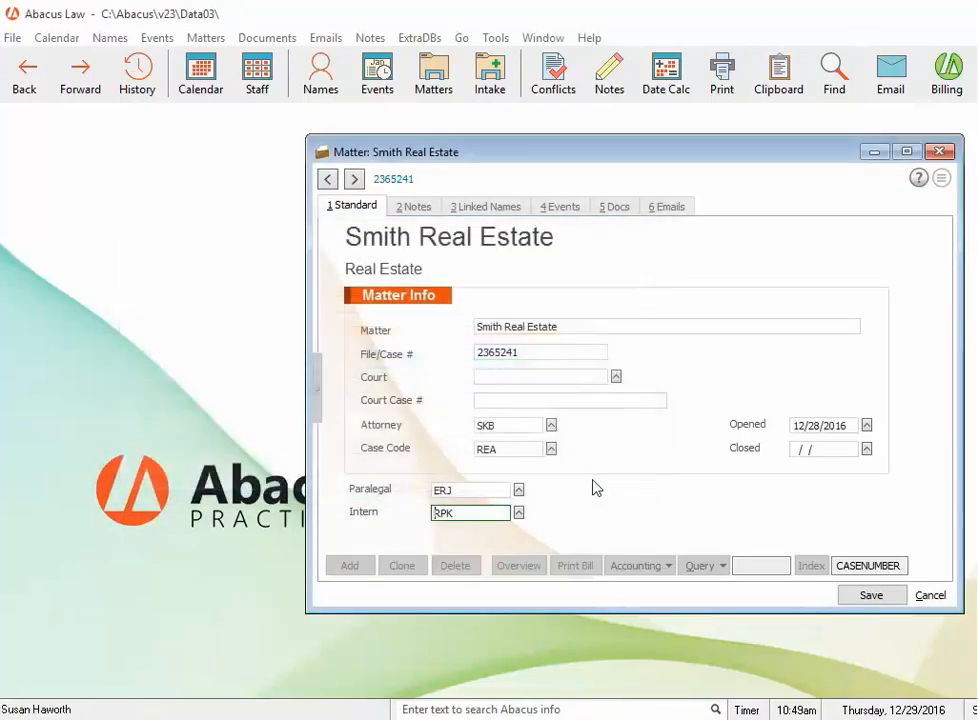
click(882, 600)
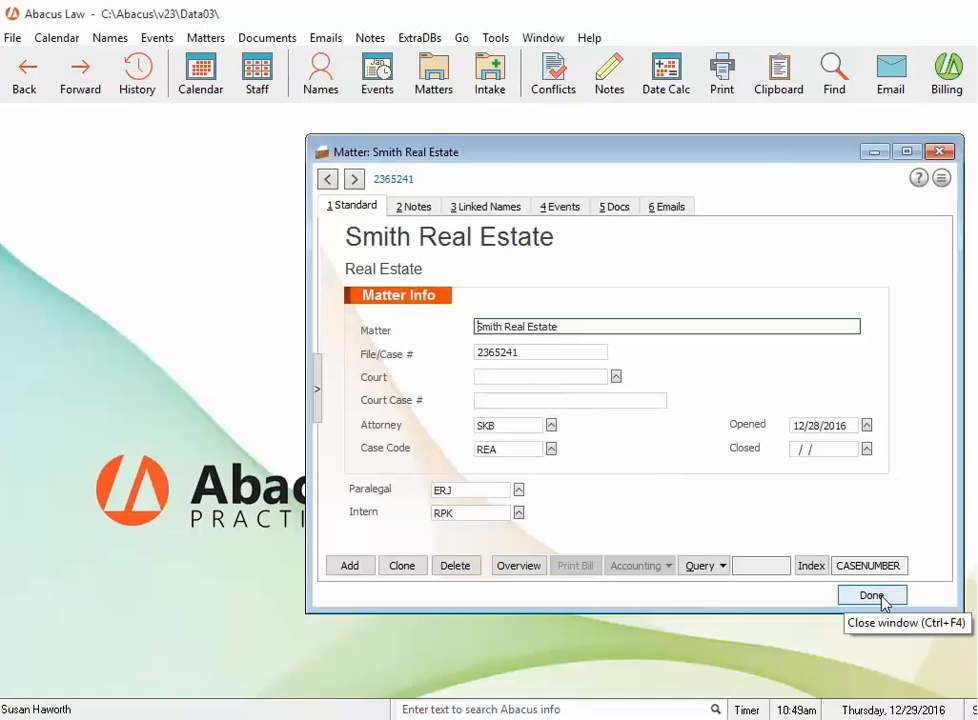
click(884, 601)
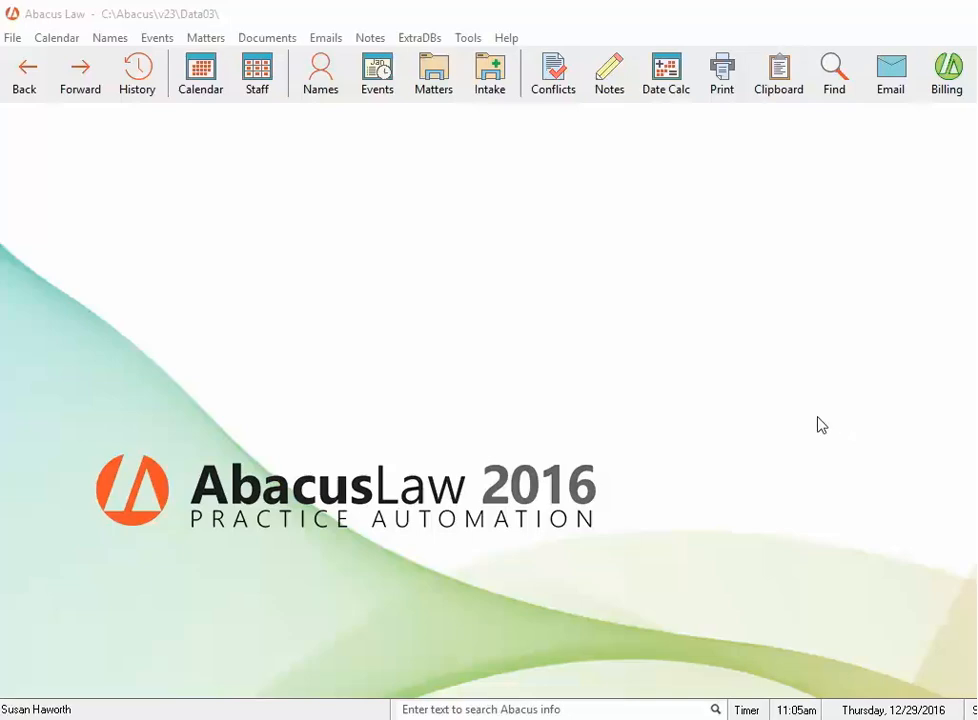
Step: Start a new calendar event from the CLOSING rule in the 9 am slot on December 29, 2016
click(198, 78)
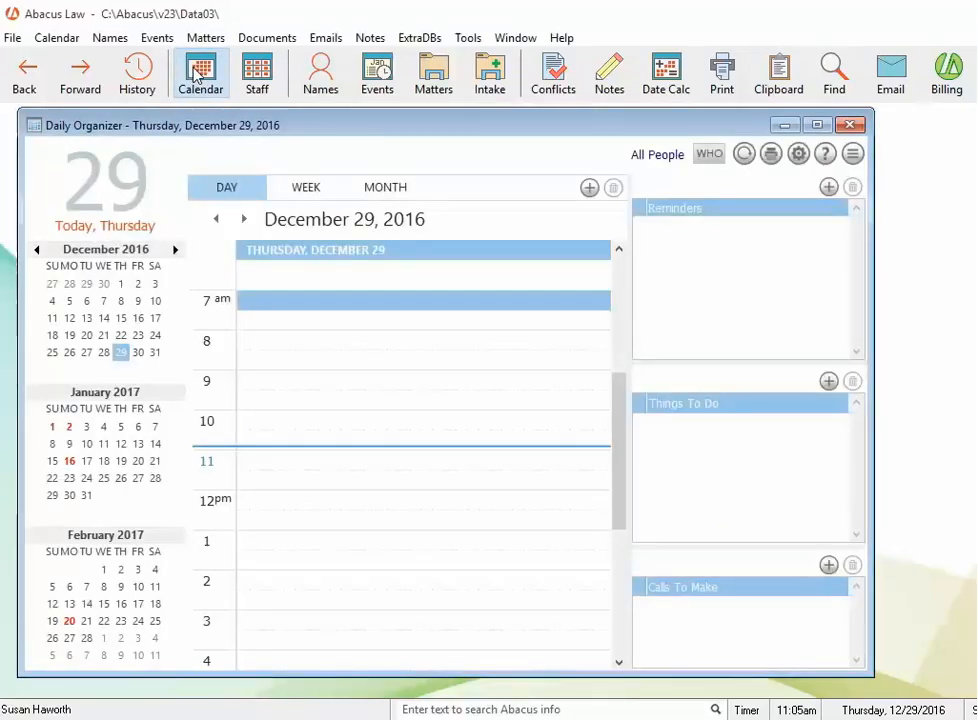
right_click(253, 388)
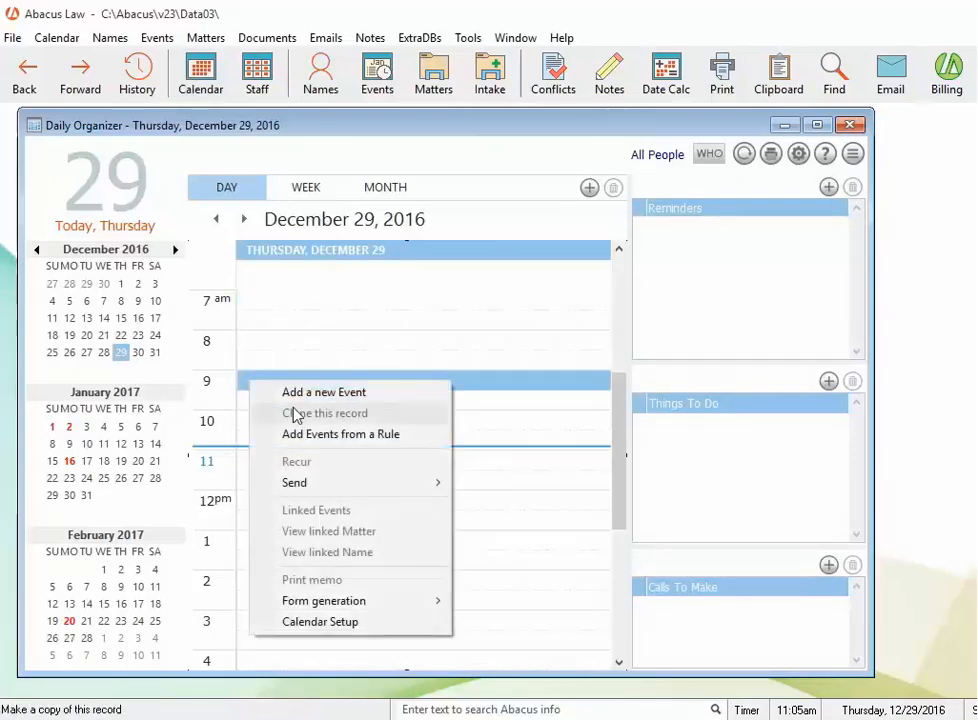
click(325, 446)
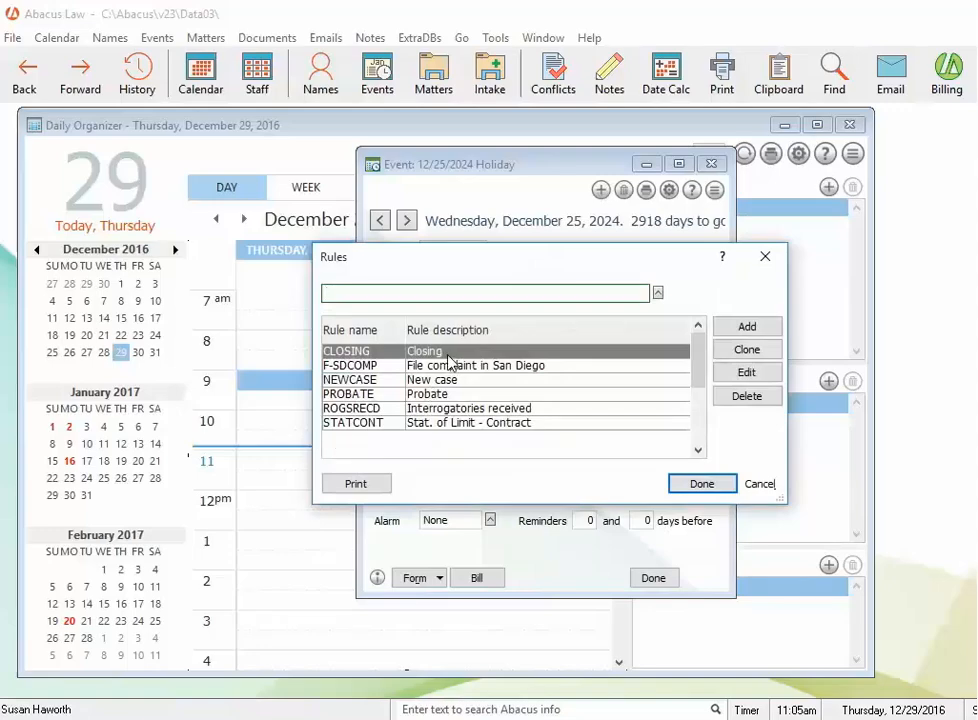
click(702, 484)
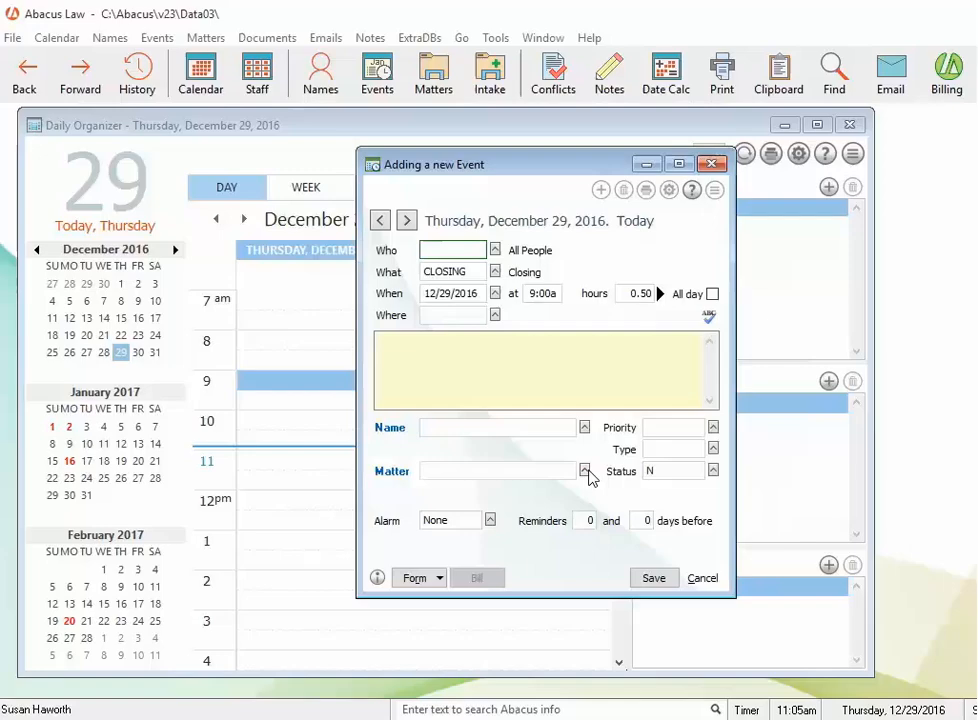
Step: Link the real estate matter to the new CLOSING event
click(584, 471)
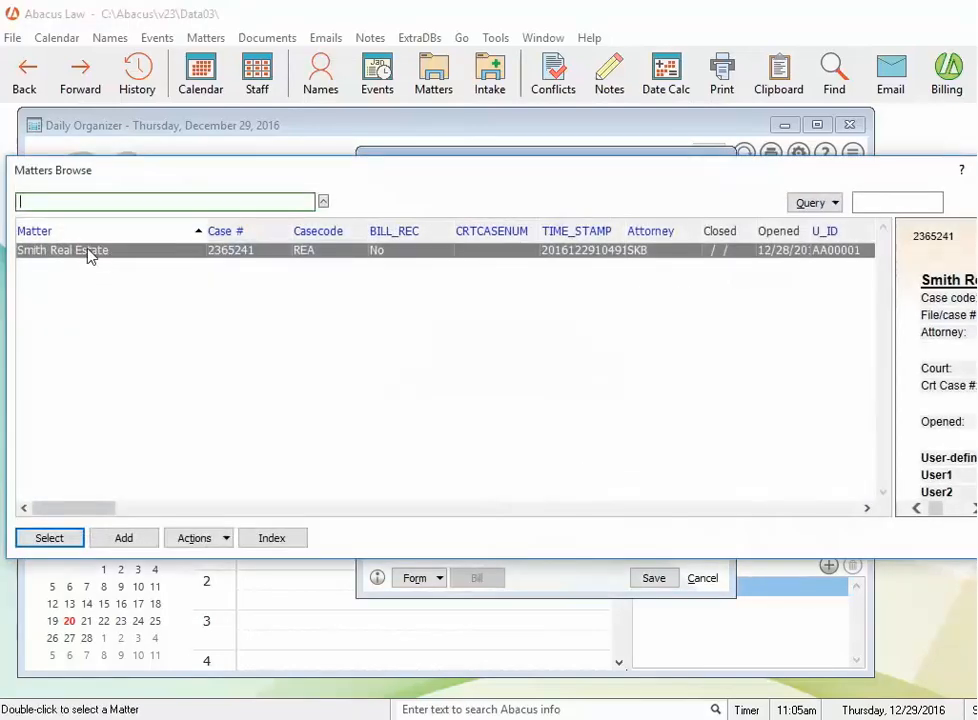
click(92, 252)
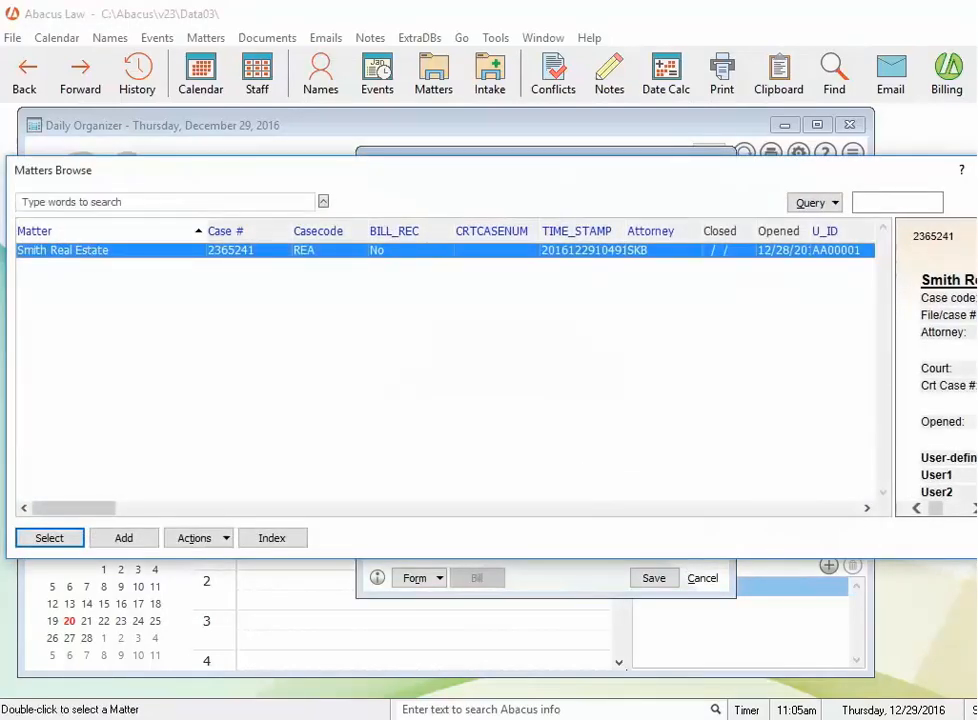
click(70, 545)
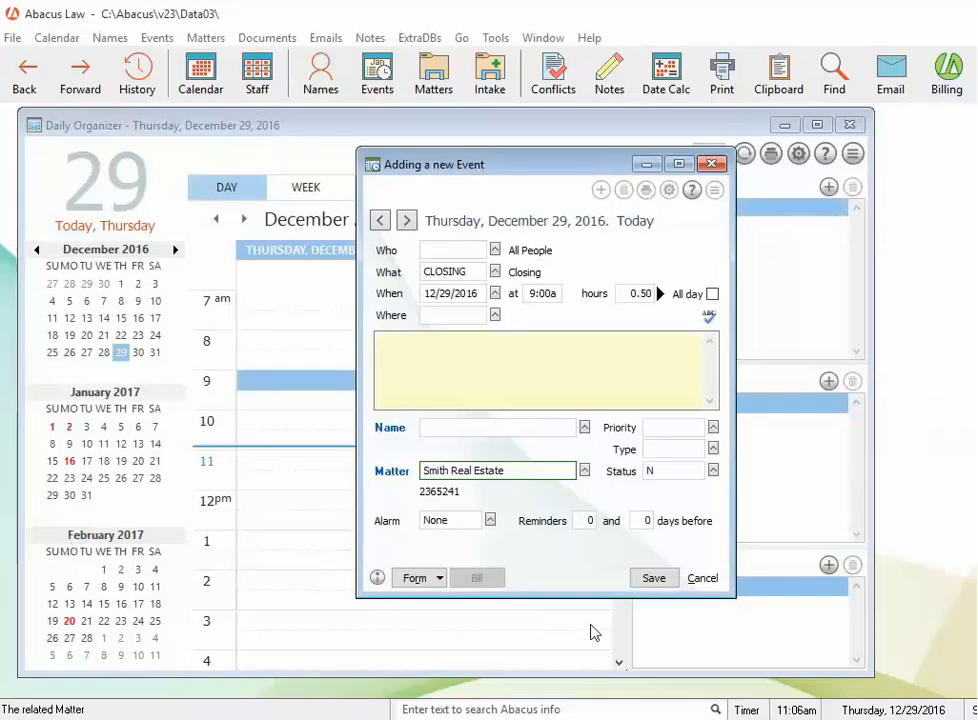
Step: Save the CLOSING event with the rule's related events scheduled, then close the linked events list and the event
click(658, 580)
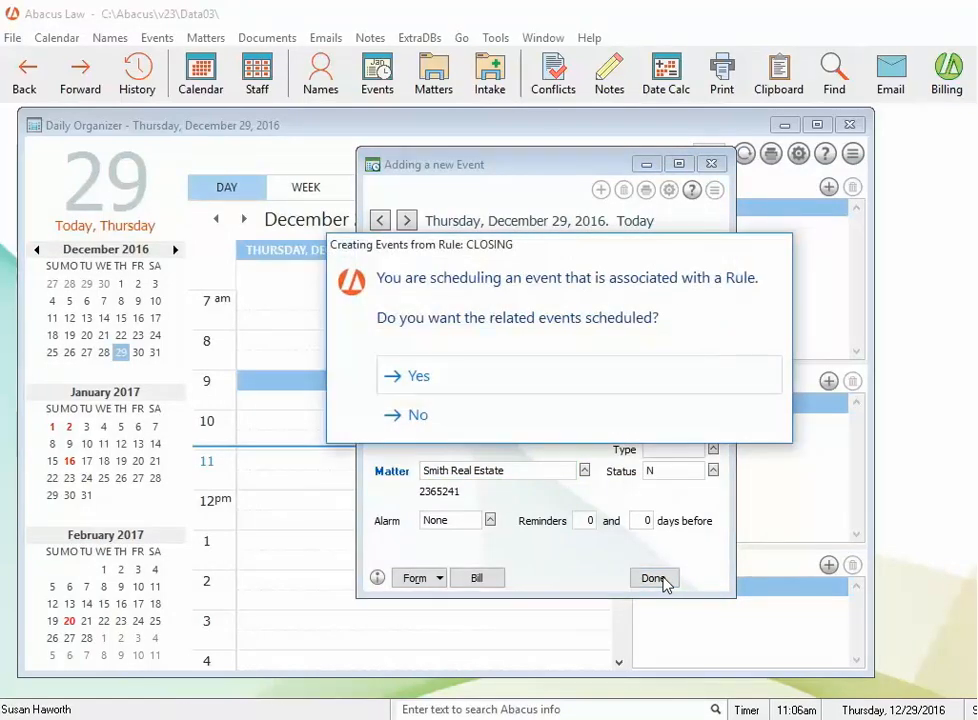
click(417, 378)
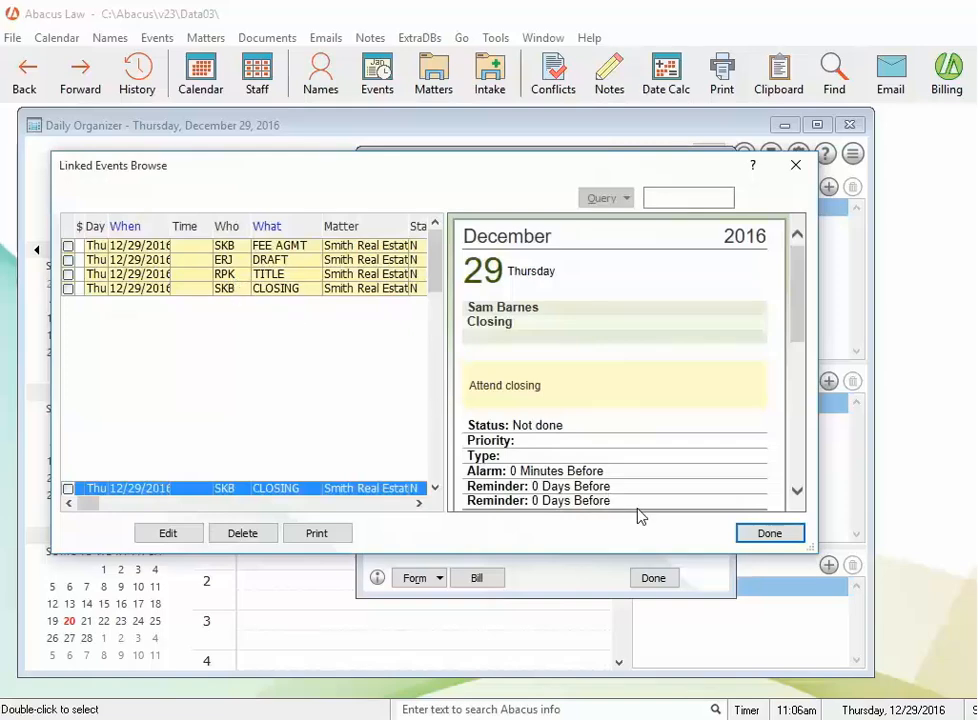
click(769, 533)
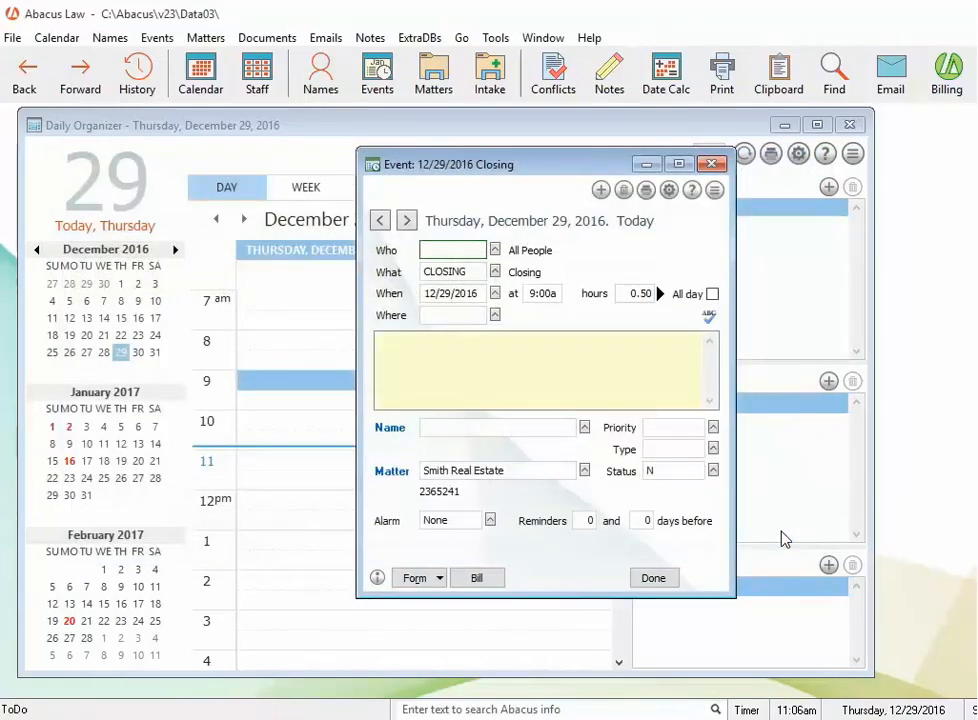
click(655, 579)
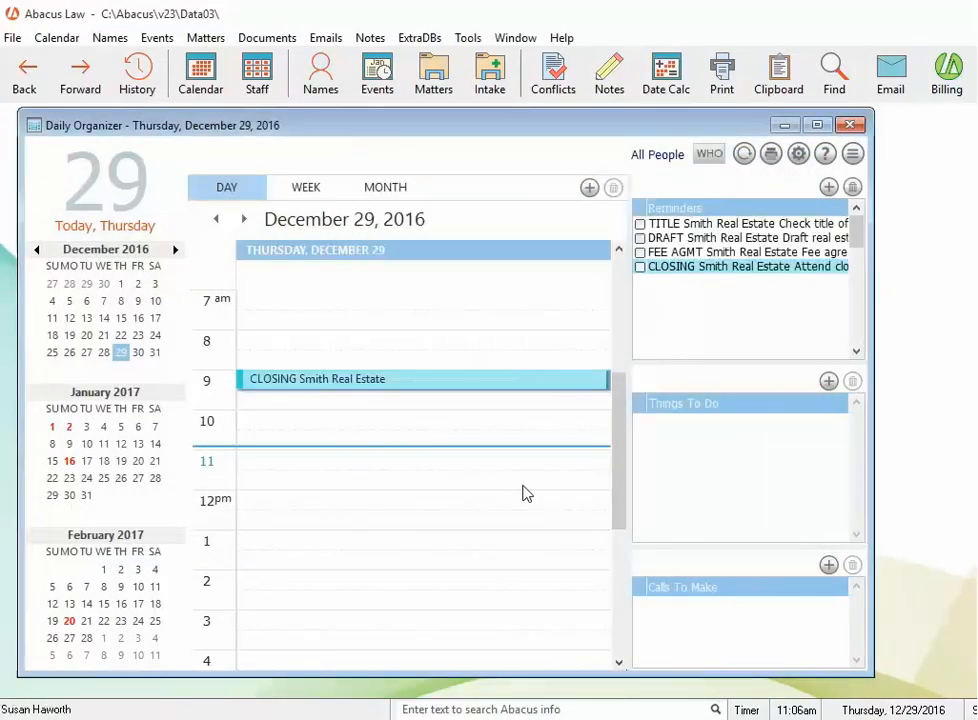